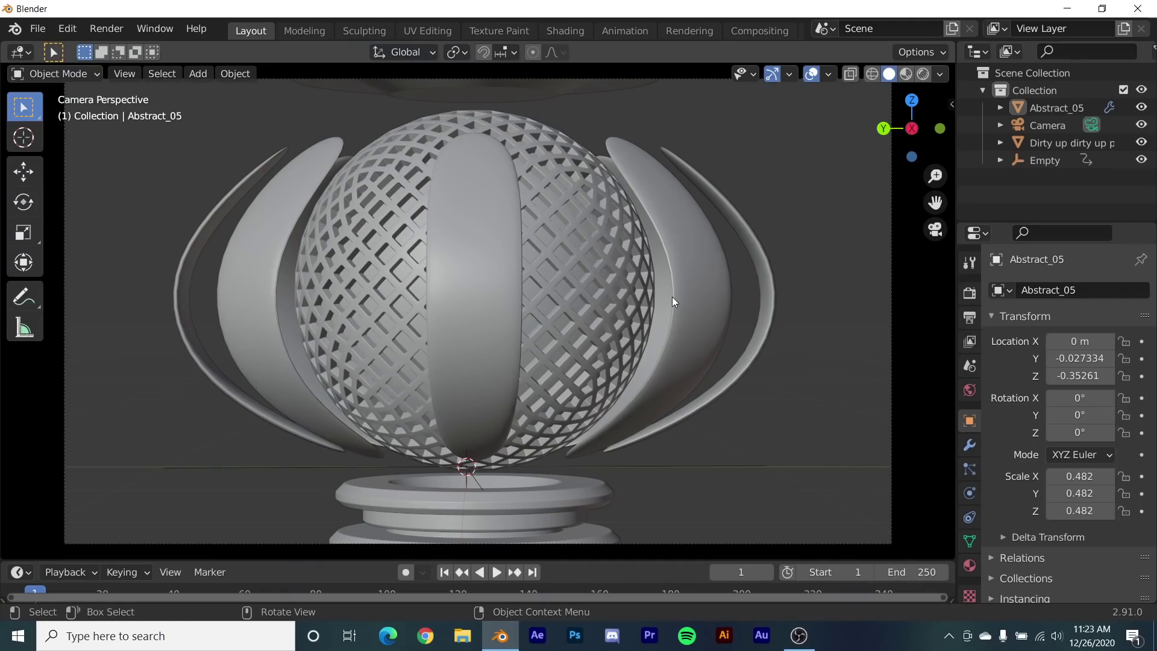
# - Add an area light and move it beside the model to about Y -2.24 m and Z 0.74 m
pyautogui.moveTo(674, 248); pyautogui.dragTo(576, 240, button='middle')
pyautogui.press('KP_0')
pyautogui.press('KP_0')
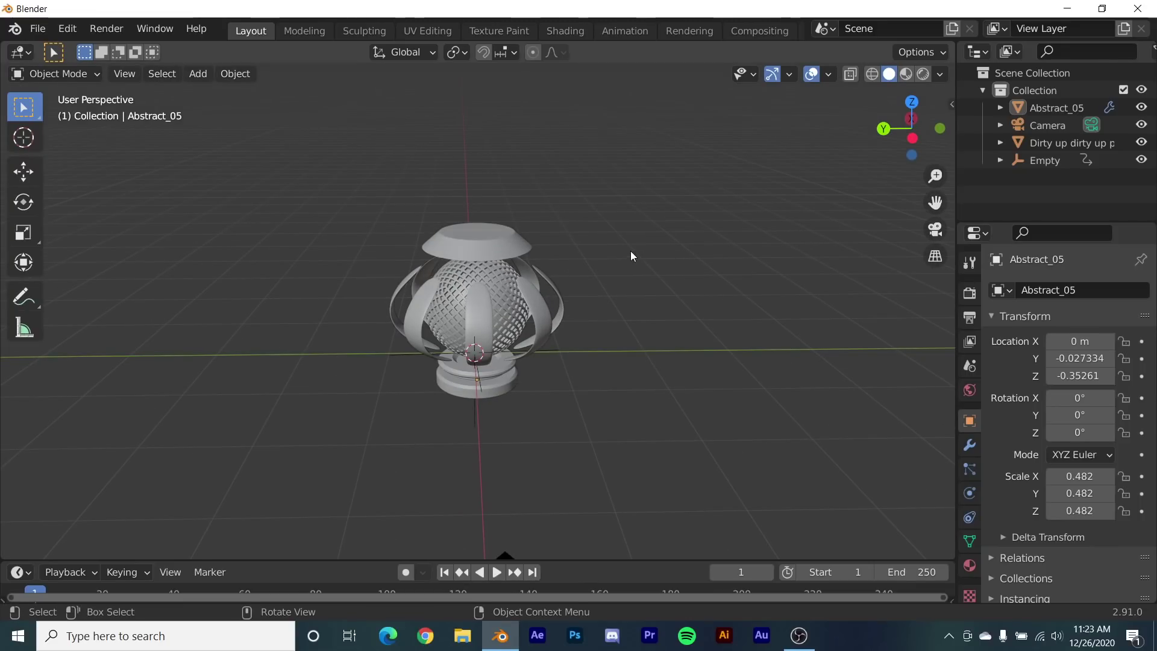
pyautogui.hotkey('shift', 'a')
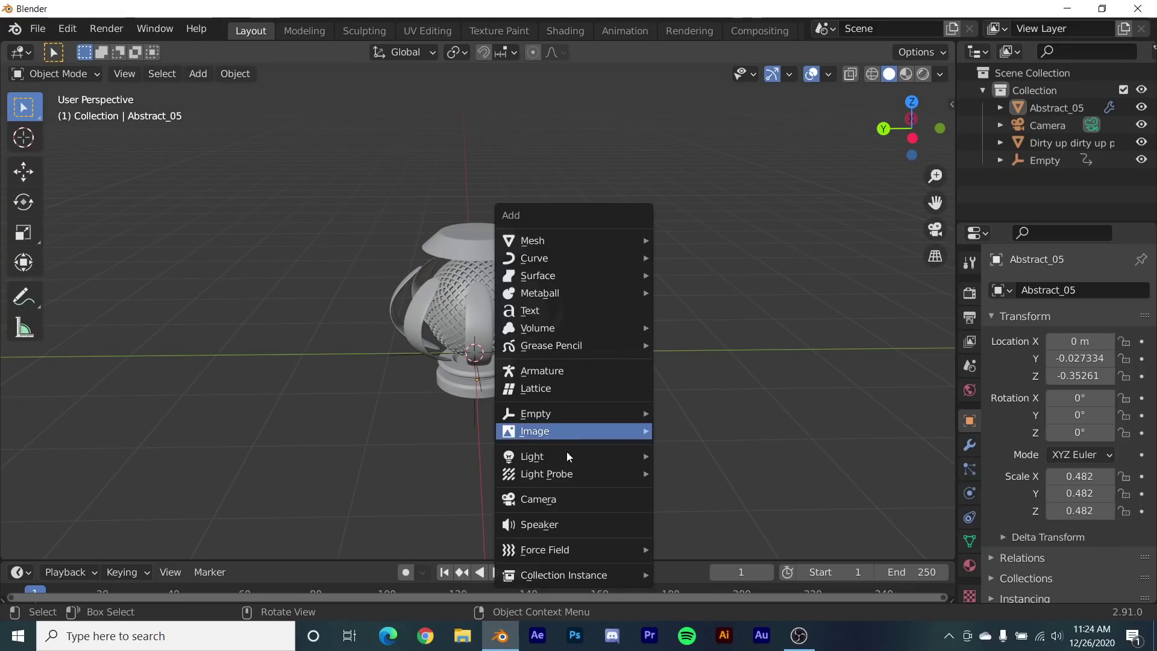
pyautogui.moveTo(542, 456)
pyautogui.click(717, 512)
pyautogui.moveTo(671, 396); pyautogui.dragTo(643, 305, button='middle')
pyautogui.click(24, 172)
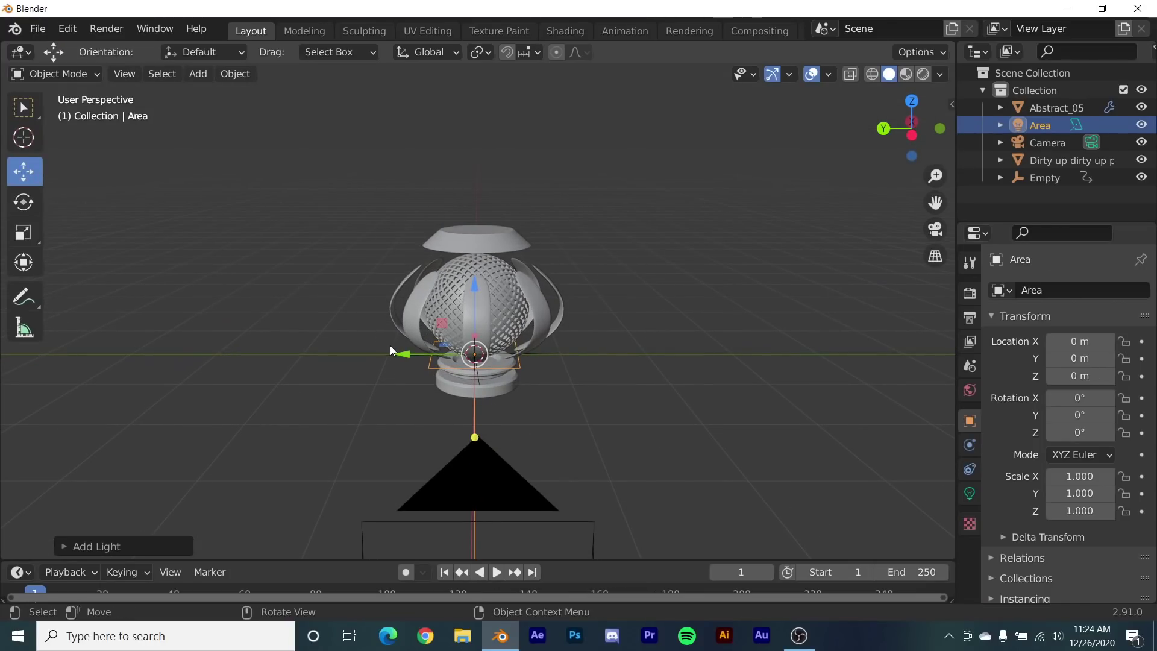
pyautogui.moveTo(390, 351); pyautogui.dragTo(582, 349)
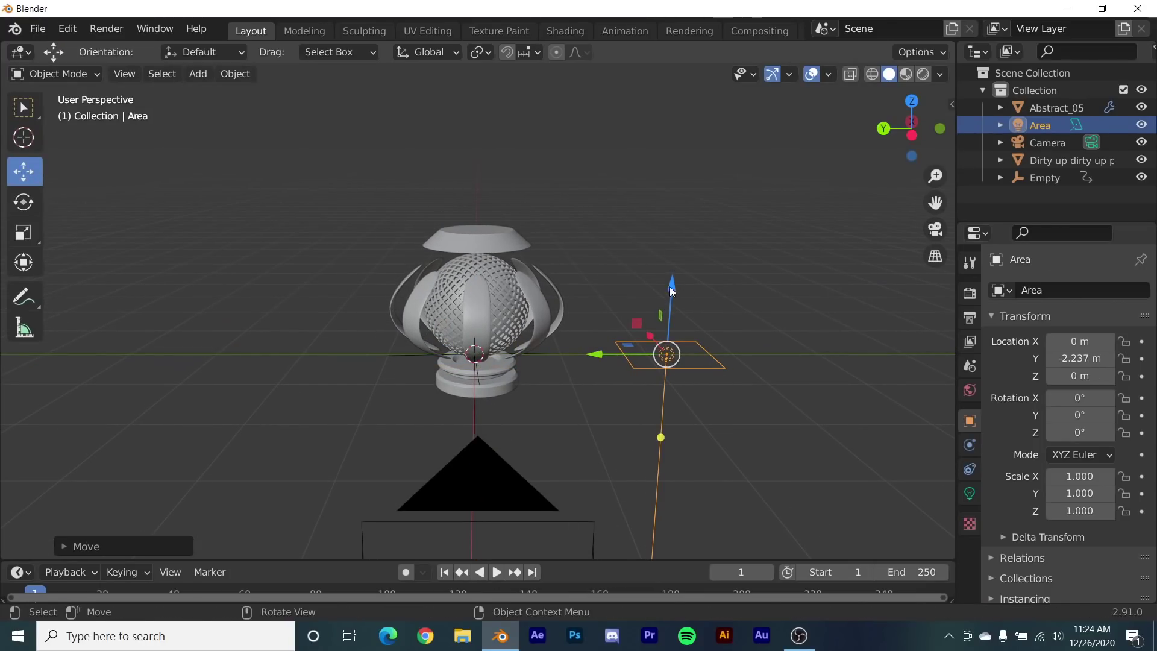
pyautogui.moveTo(671, 292); pyautogui.dragTo(674, 224)
# - Change the area light's shape to Disk
pyautogui.click(969, 493)
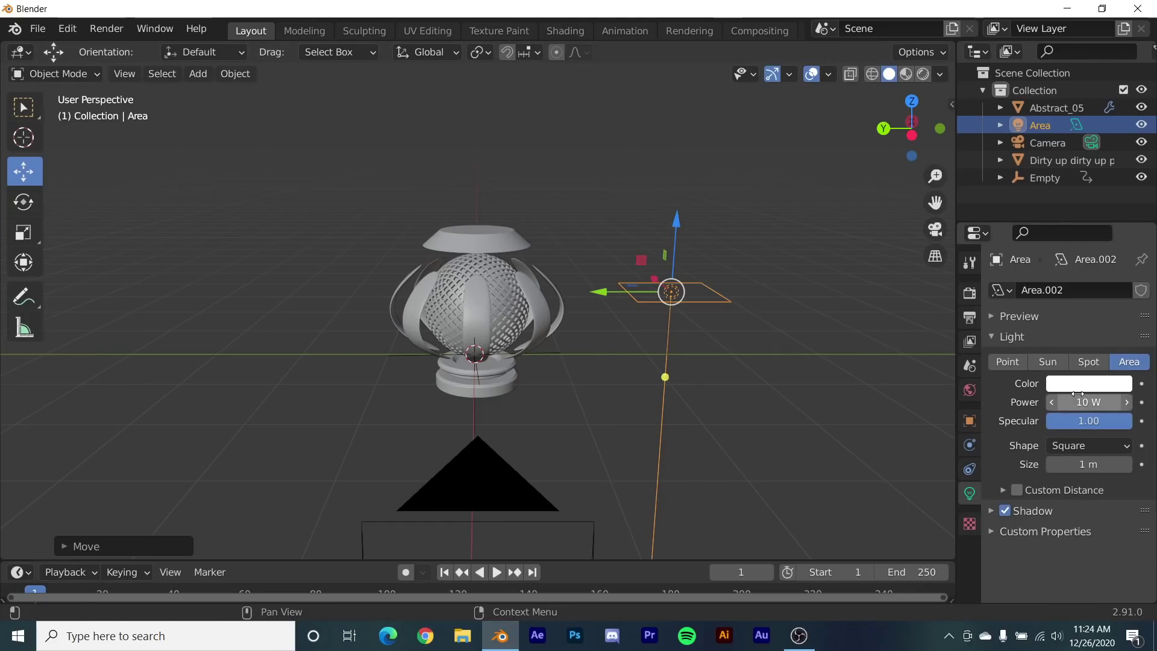
pyautogui.click(1088, 445)
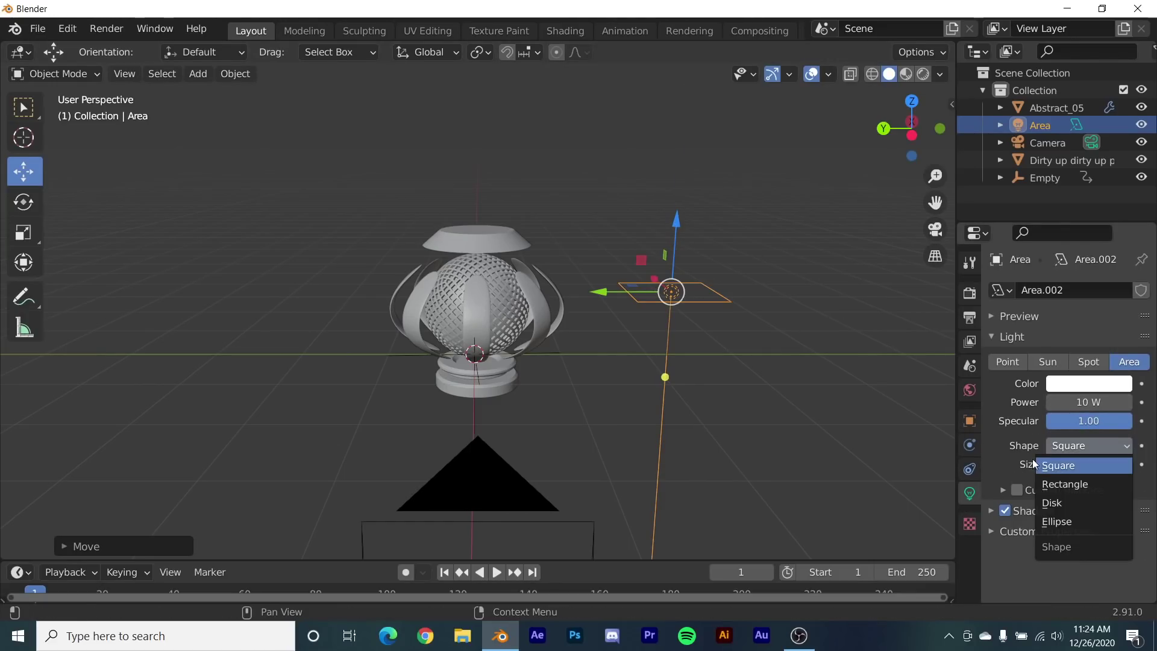
pyautogui.click(1064, 445)
pyautogui.click(1069, 507)
# - Set the disk light's X rotation to 90° so it faces the model
pyautogui.moveTo(825, 347); pyautogui.dragTo(800, 317, button='middle')
pyautogui.click(970, 421)
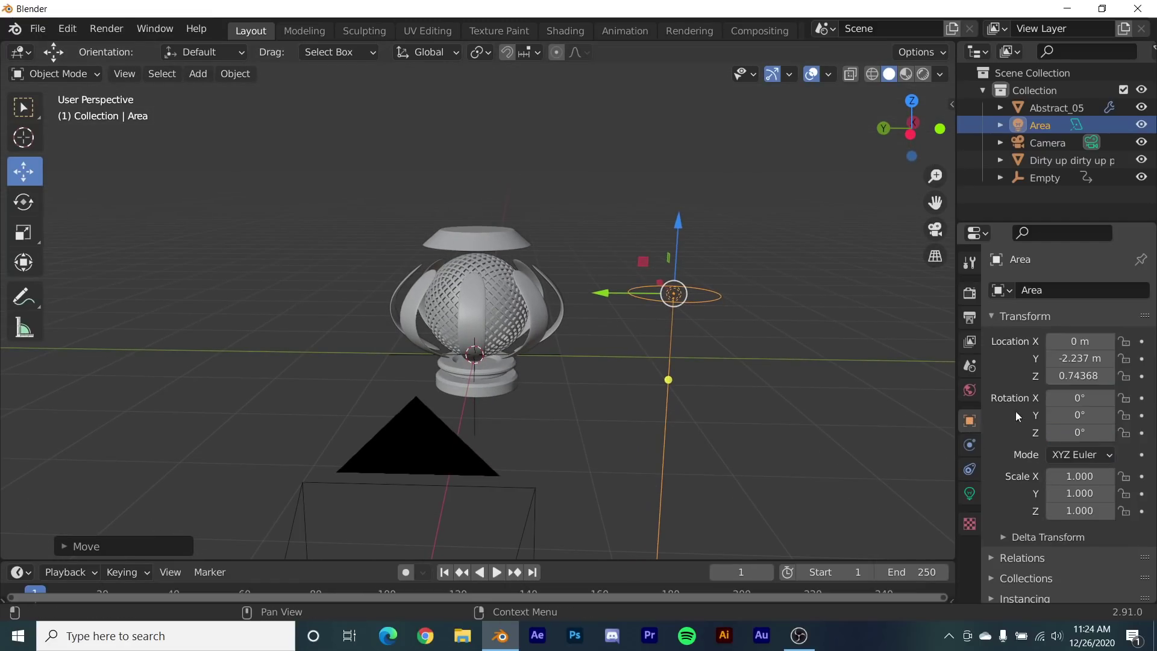
pyautogui.moveTo(1077, 415); pyautogui.dragTo(1079, 401)
pyautogui.click(1079, 401)
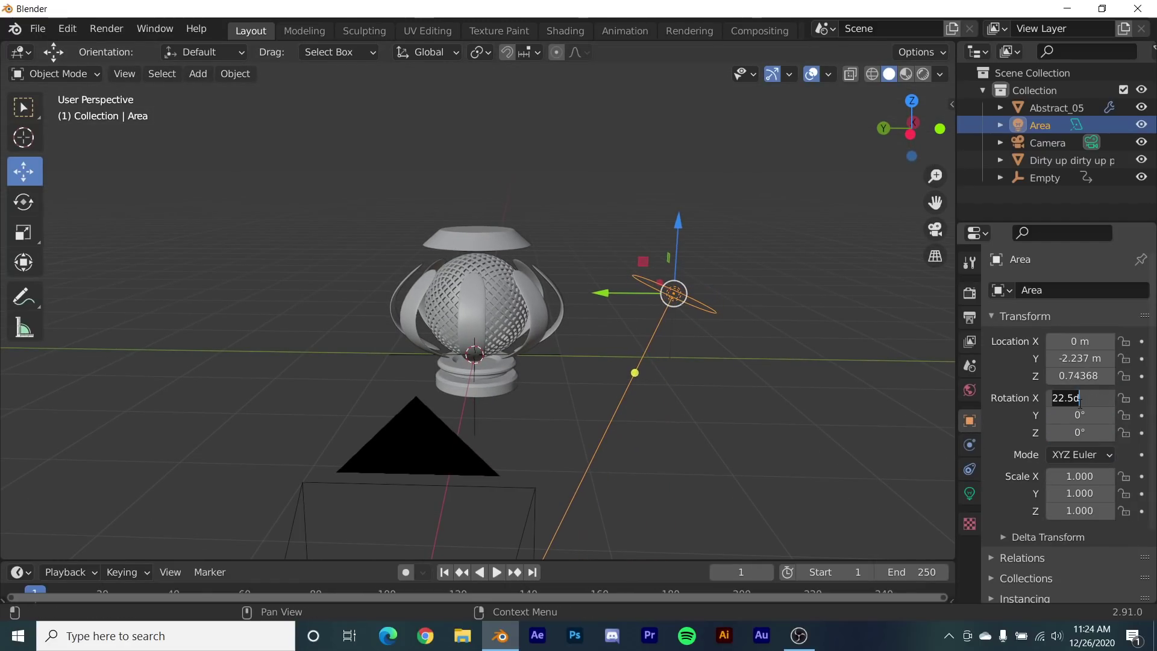
pyautogui.write('0')
pyautogui.press('Return')
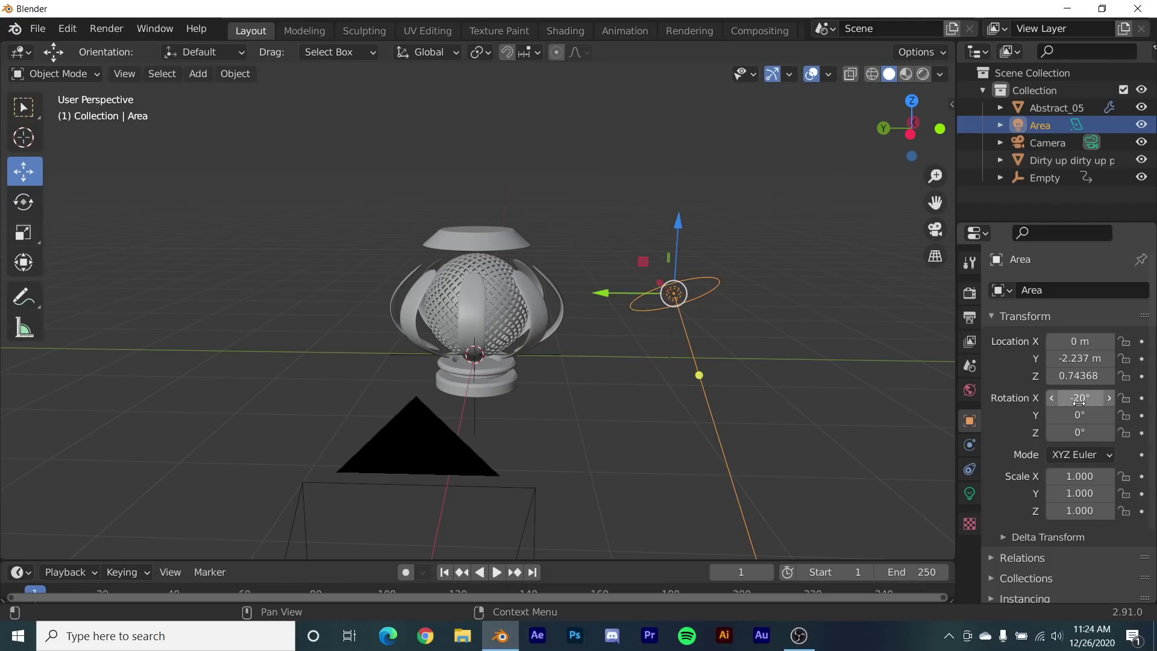
pyautogui.click(1079, 401)
pyautogui.write('90')
pyautogui.press('Return')
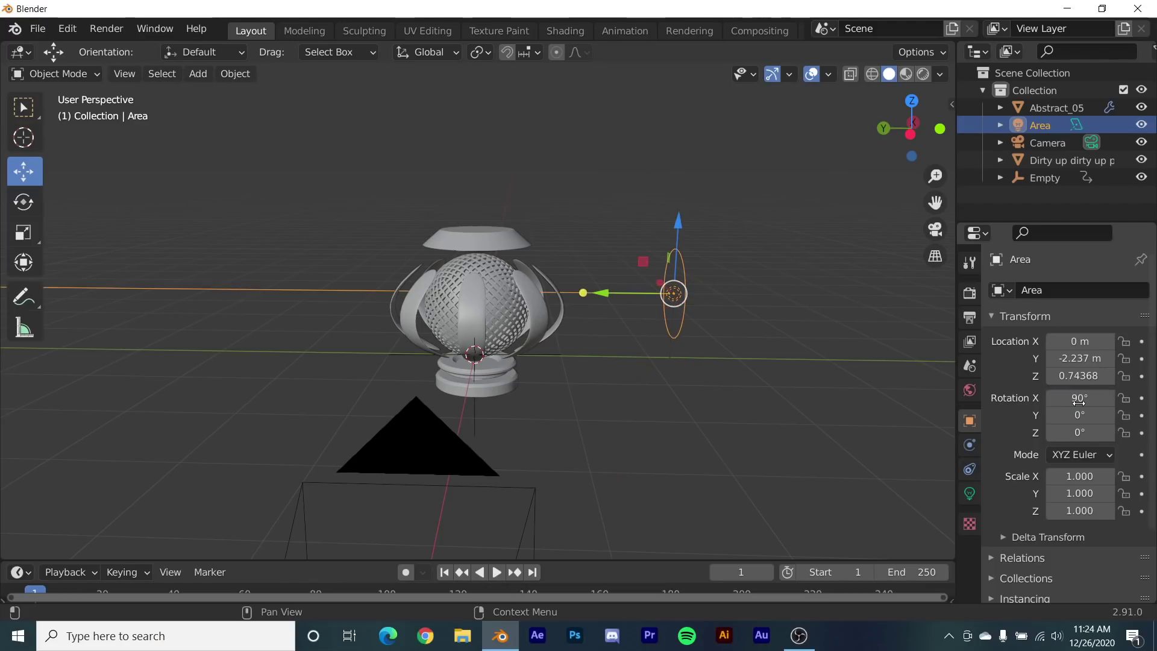
# - Stretch the light into a tall thin strip by scaling it to about 5.96 in Y and 0.10 in X
pyautogui.moveTo(742, 349); pyautogui.dragTo(631, 367, button='middle')
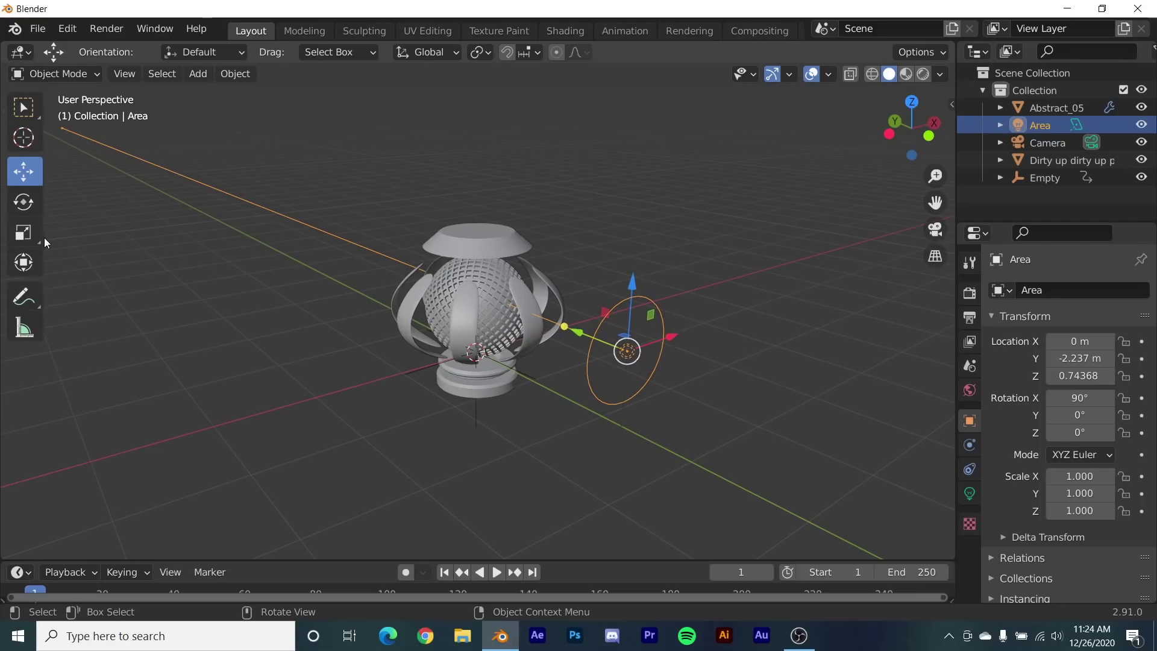
pyautogui.click(24, 232)
pyautogui.moveTo(549, 336); pyautogui.dragTo(680, 375)
pyautogui.moveTo(681, 375); pyautogui.dragTo(517, 272, button='middle')
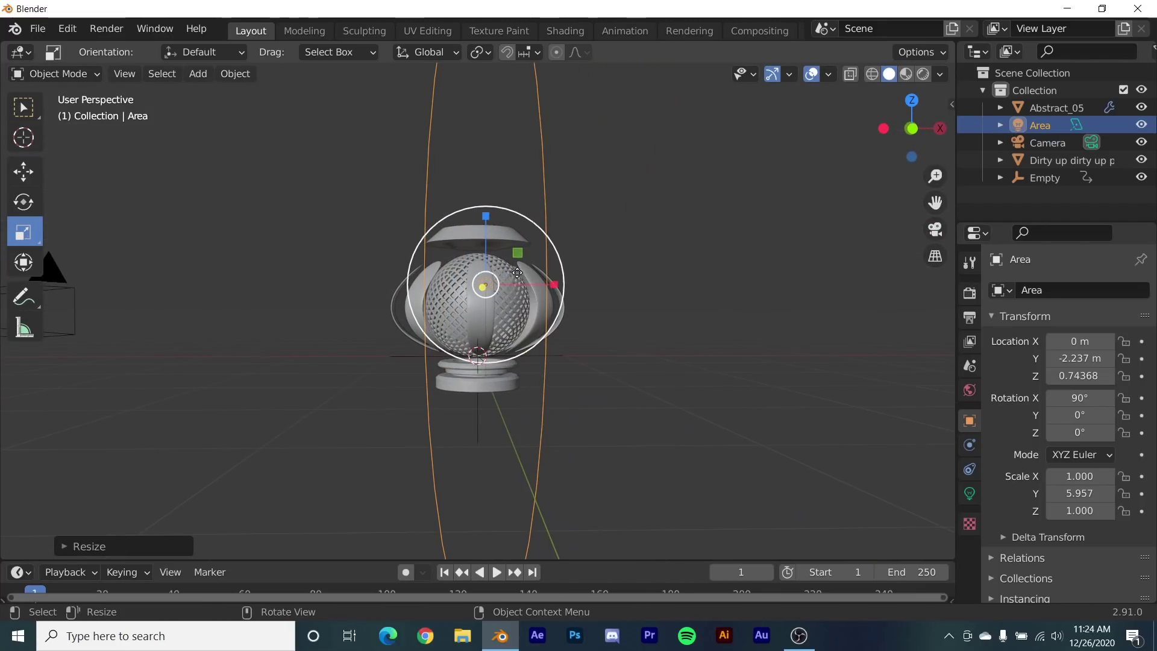
pyautogui.moveTo(551, 285); pyautogui.dragTo(487, 285)
pyautogui.moveTo(487, 285); pyautogui.dragTo(610, 294, button='middle')
# - Duplicate the strip light and move the copy along Y to the opposite side of the model, at about 2.48 m
pyautogui.press('Delete')
pyautogui.hotkey('shift', 'space')
pyautogui.press('g')
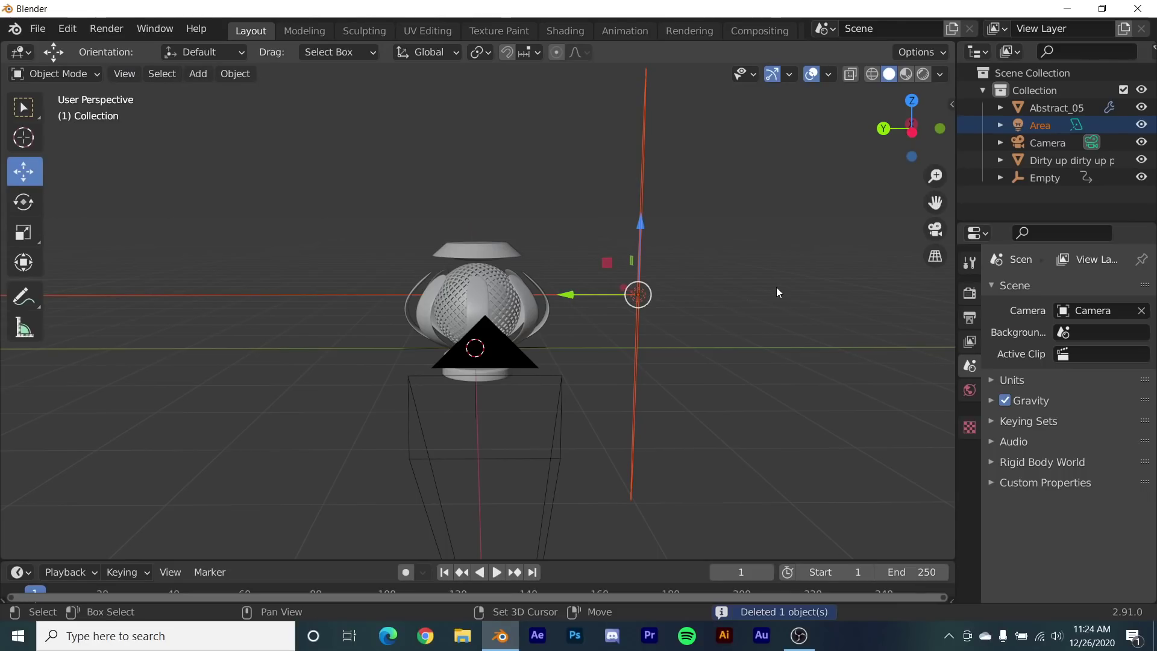
pyautogui.hotkey('shift', 'd')
pyautogui.rightClick(553, 301)
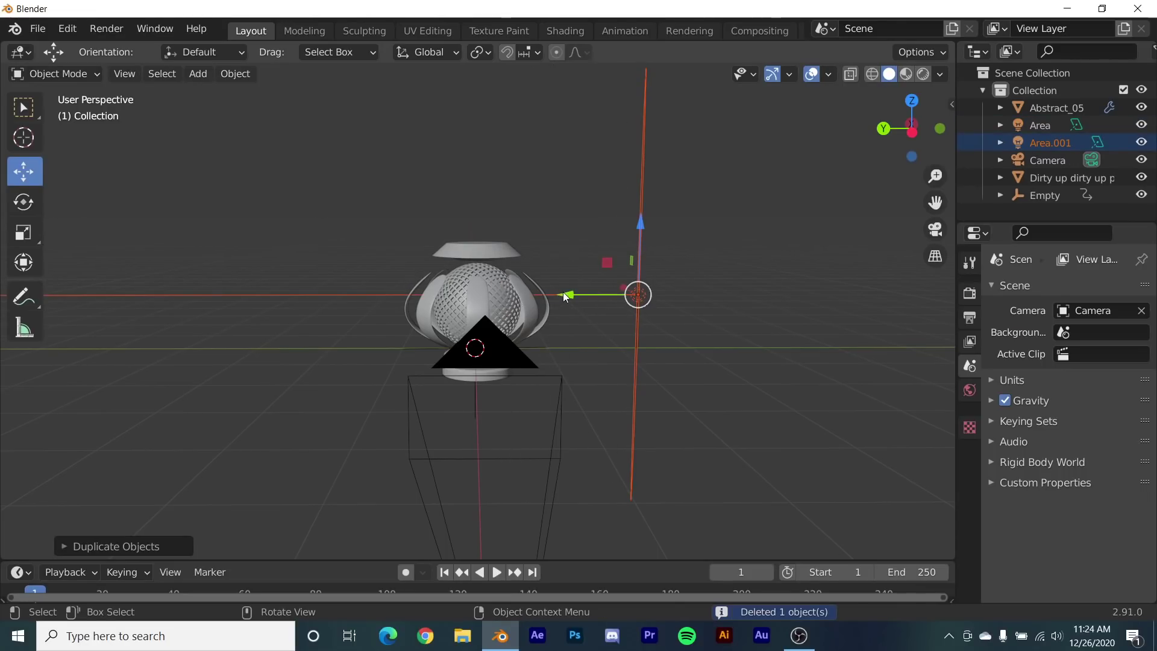
pyautogui.moveTo(565, 296); pyautogui.dragTo(208, 318)
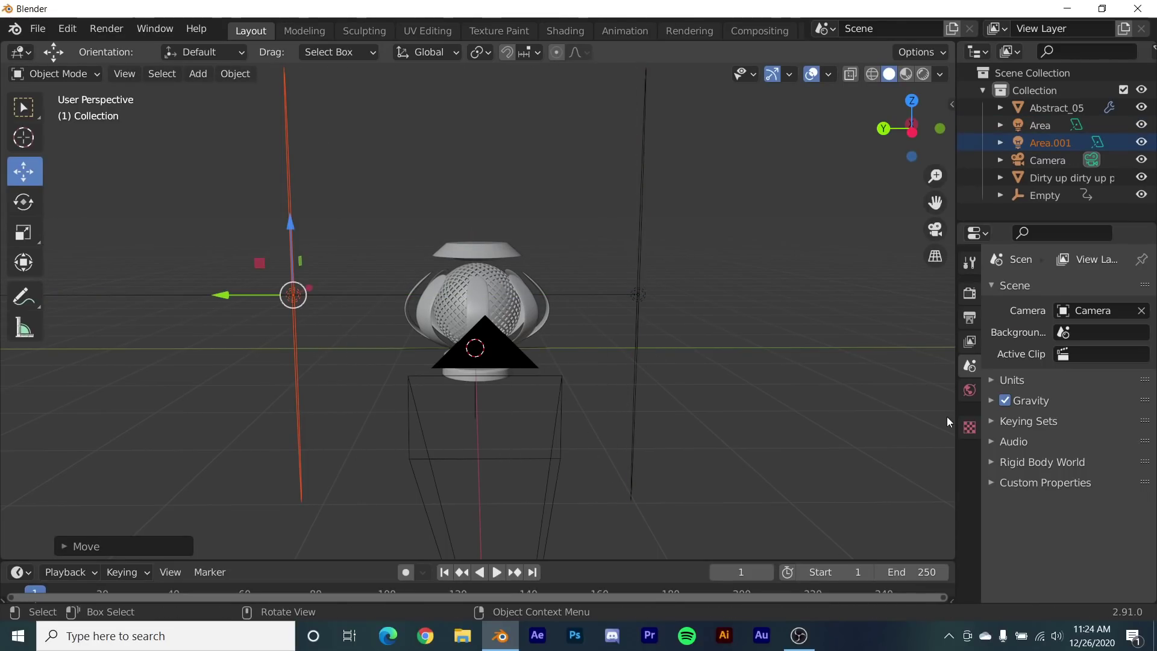
# - Set the duplicated light's X rotation to -90° to aim it at the model, and clear the selection
pyautogui.click(270, 224)
pyautogui.click(285, 200)
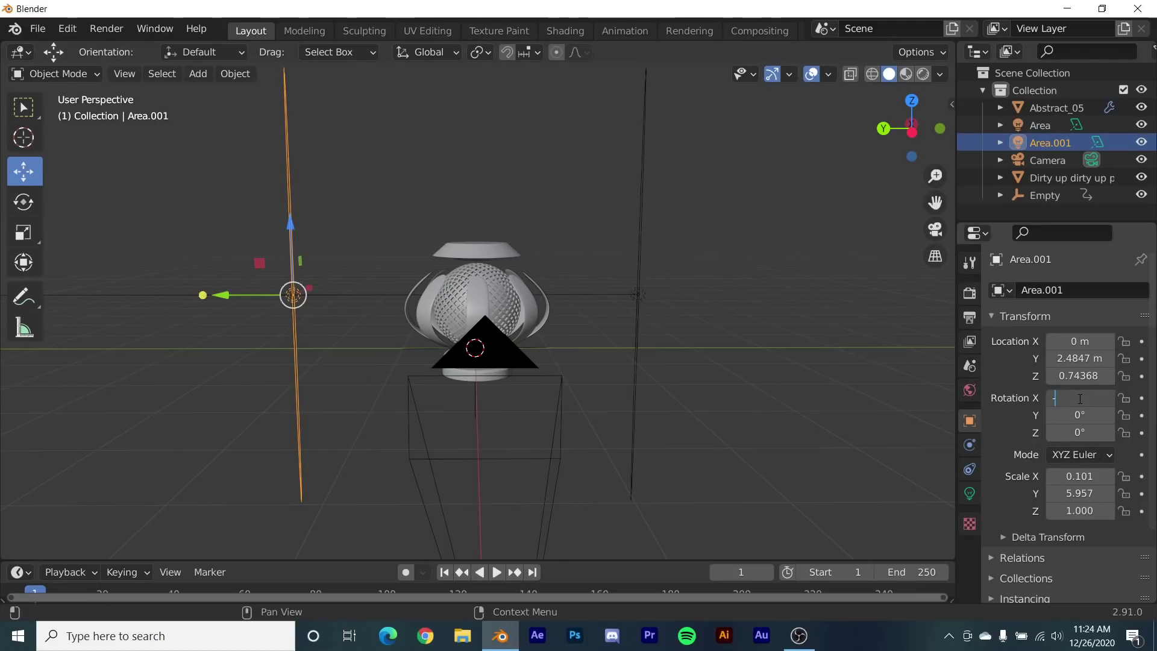
pyautogui.press('Return')
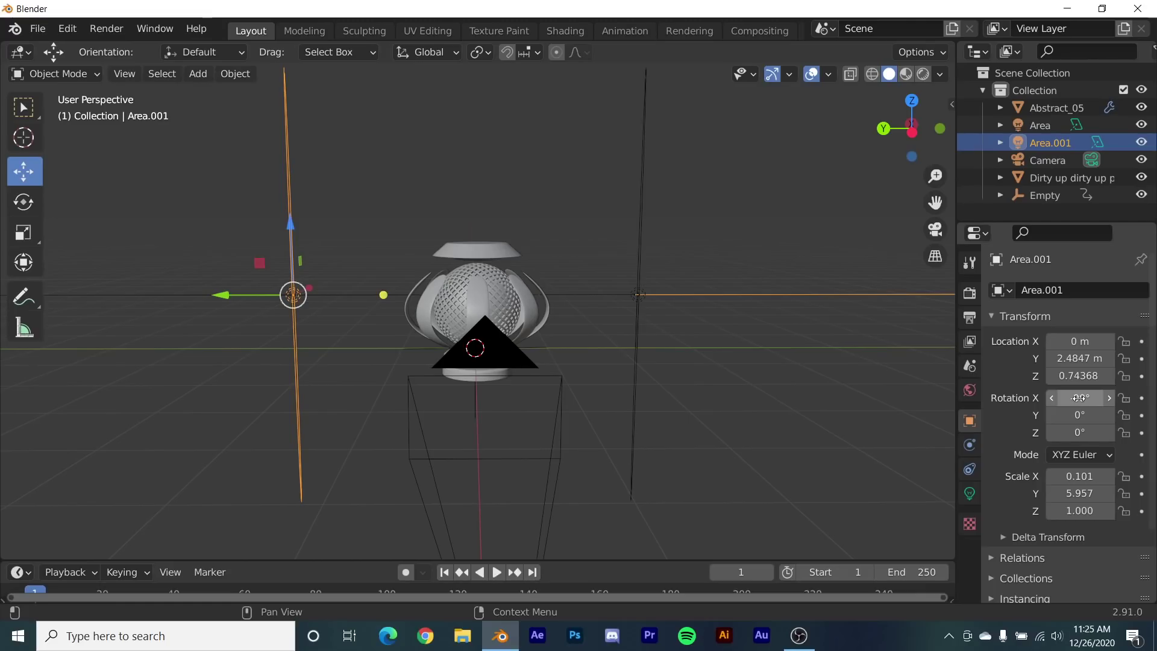
pyautogui.click(730, 173)
pyautogui.moveTo(776, 160); pyautogui.dragTo(238, 215)
# - Add a plain axes empty and raise it about 0.64 m along Z to the middle of the model
pyautogui.hotkey('shift', 'a')
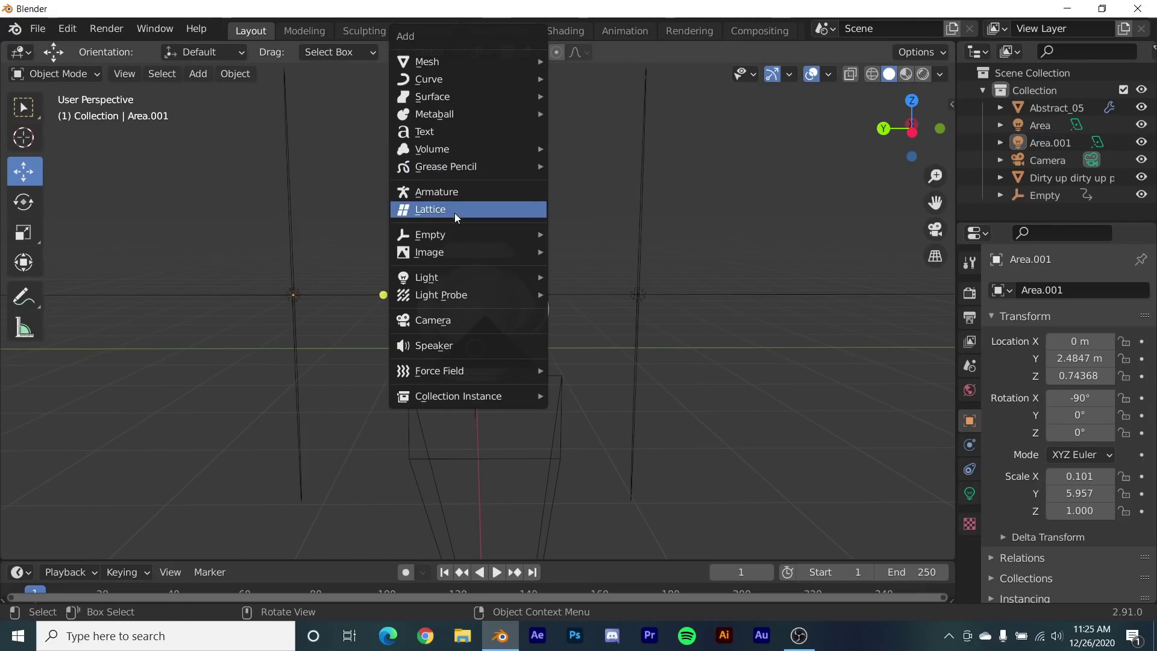
pyautogui.moveTo(450, 235)
pyautogui.click(592, 240)
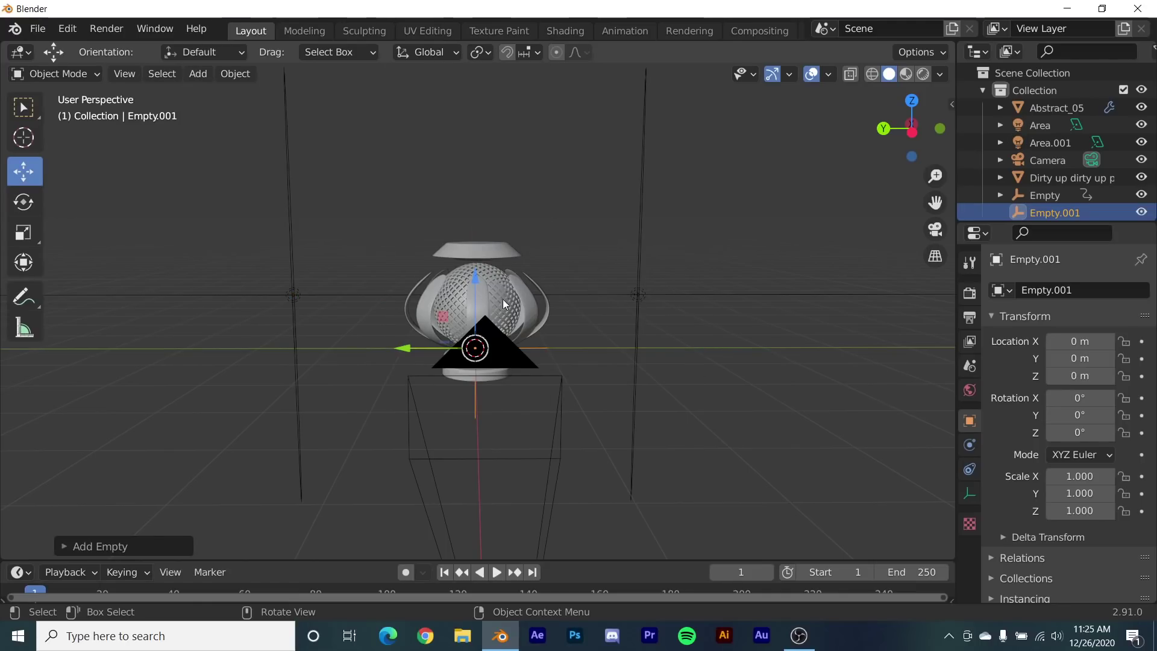
pyautogui.moveTo(502, 299); pyautogui.dragTo(482, 284, button='middle')
pyautogui.press('g')
pyautogui.press('z')
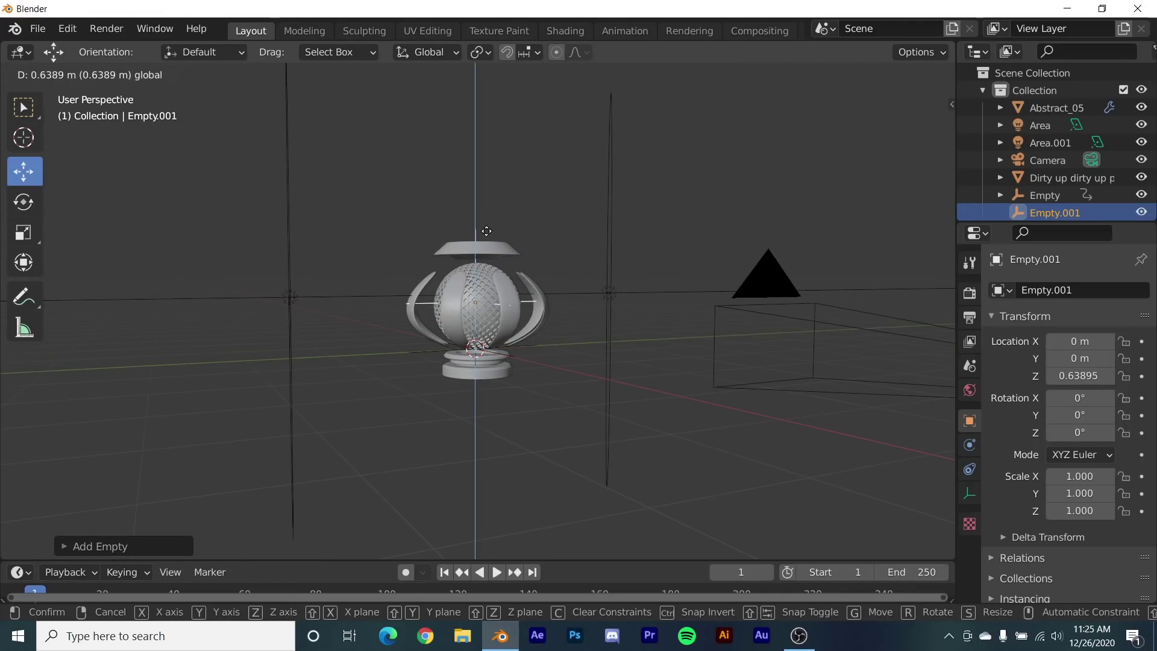
pyautogui.click(486, 231)
# - Scale the new empty up uniformly to about 2.11 so it extends beyond the model
pyautogui.press('s')
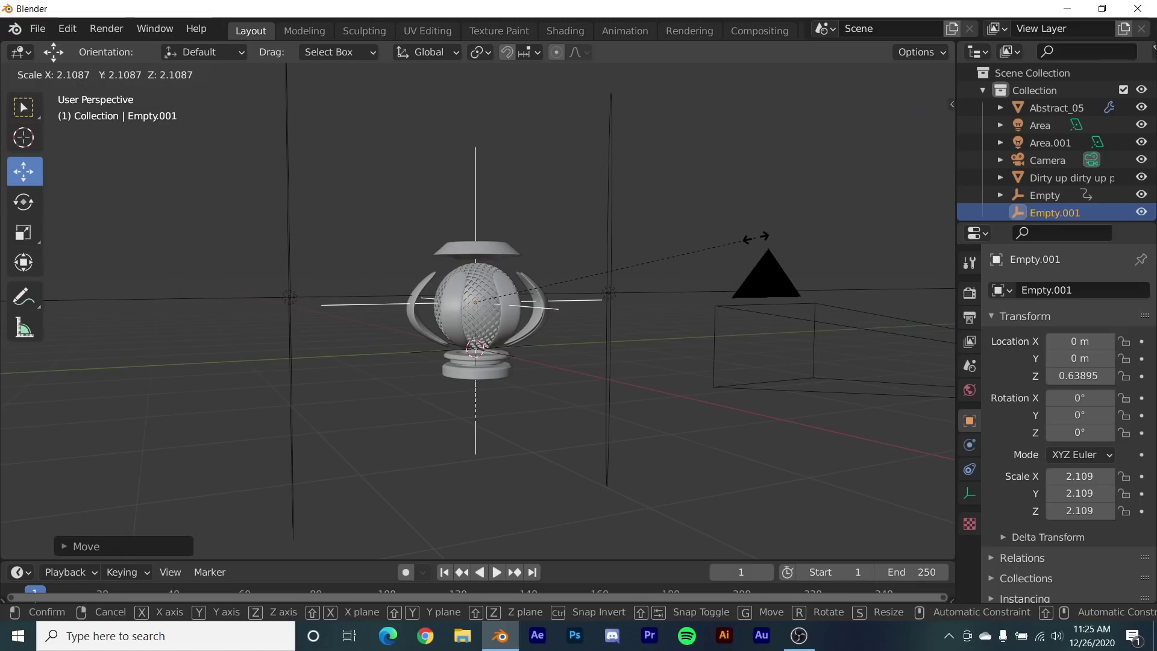
pyautogui.click(755, 237)
pyautogui.moveTo(747, 198); pyautogui.dragTo(677, 229, button='middle')
# - Parent both strip lights to the enlarged empty with the Object parenting option
pyautogui.click(391, 124)
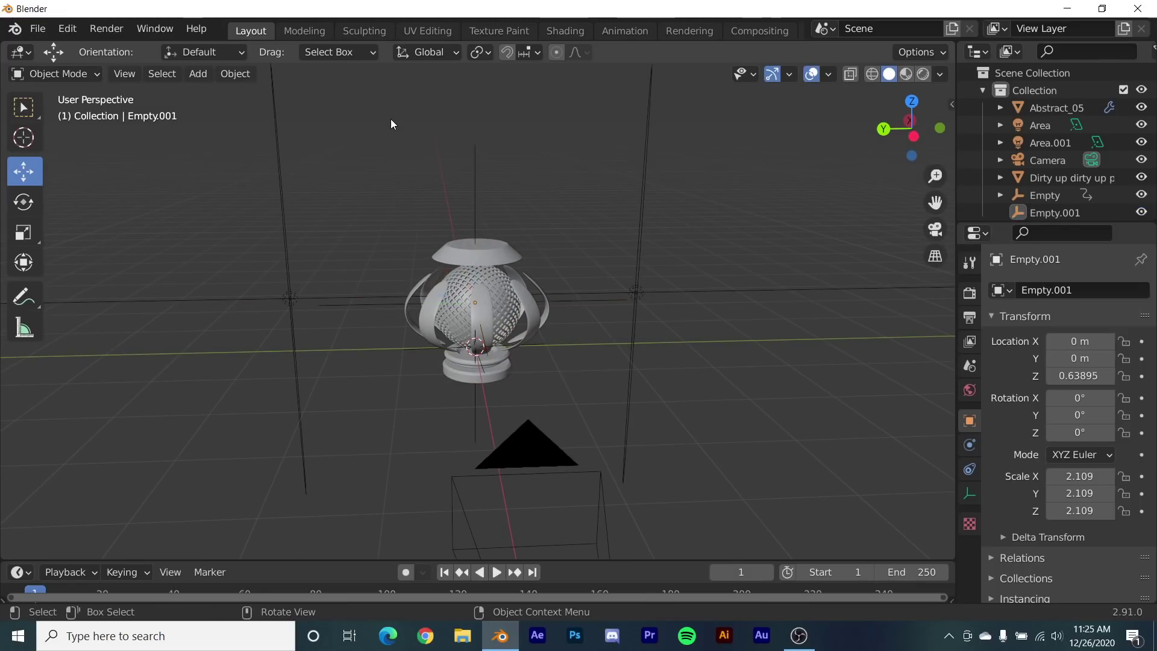
pyautogui.click(280, 175)
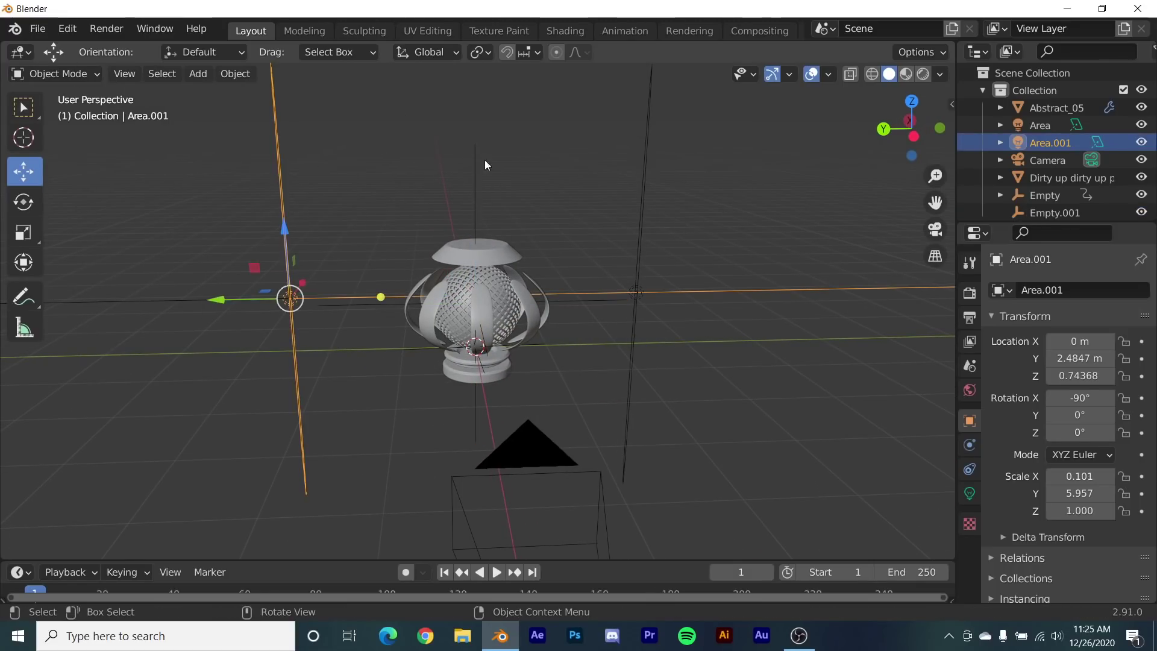
pyautogui.keyDown('shift'); pyautogui.click(649, 194); pyautogui.keyUp('shift')
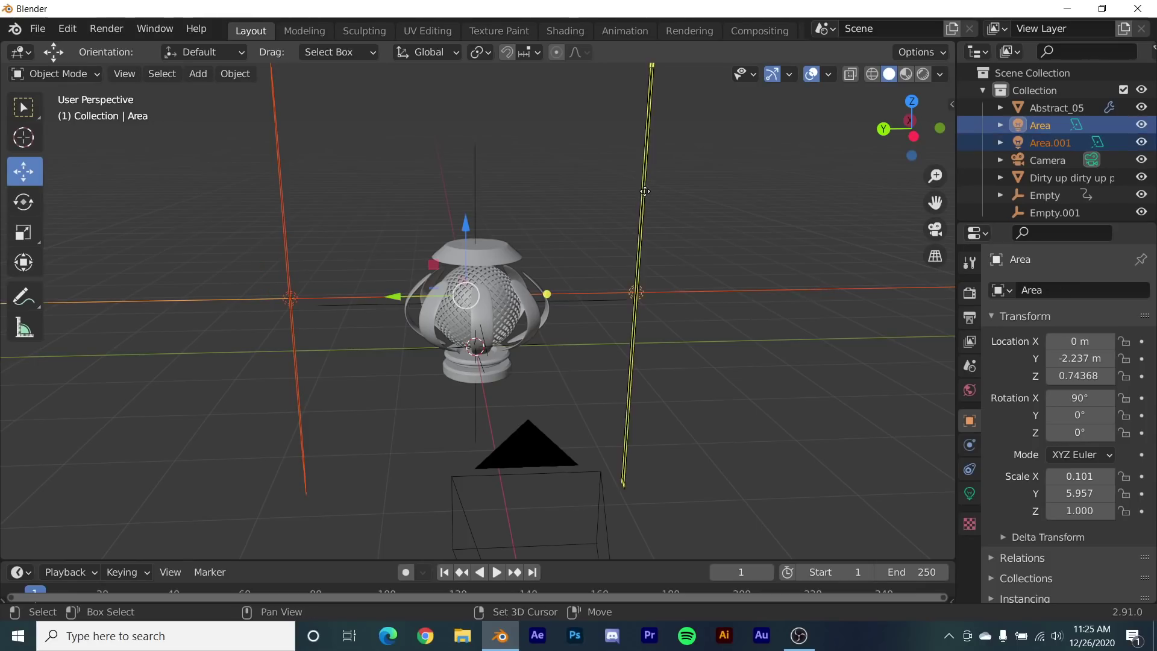
pyautogui.keyDown('shift'); pyautogui.click(476, 160); pyautogui.keyUp('shift')
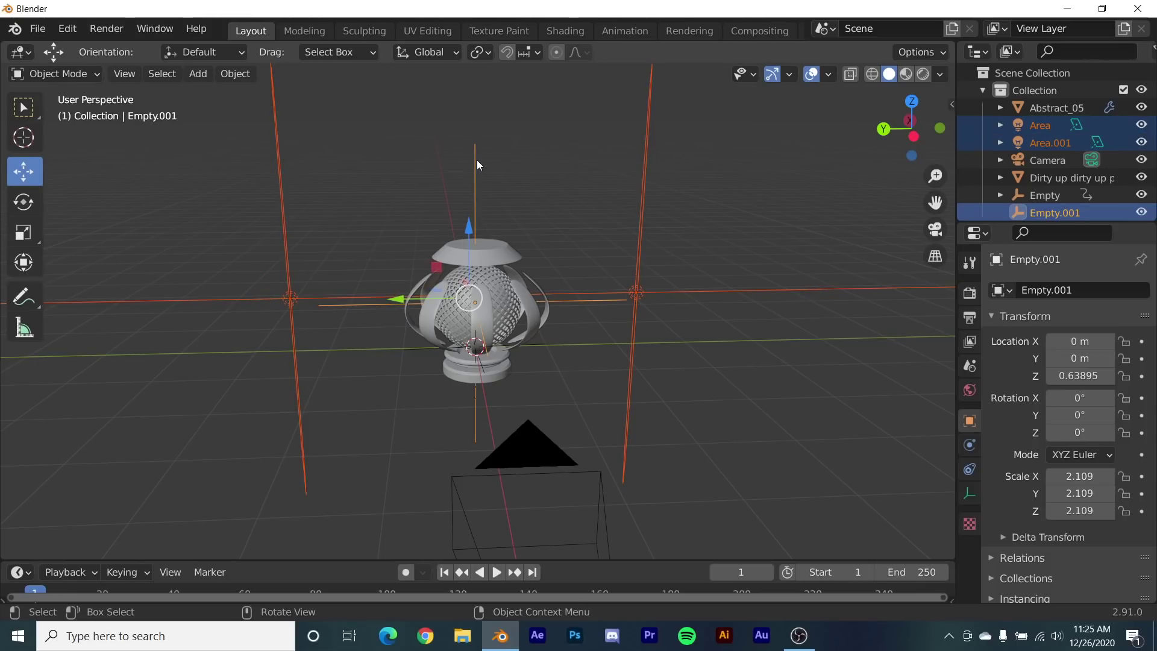
pyautogui.hotkey('ctrl', 'p')
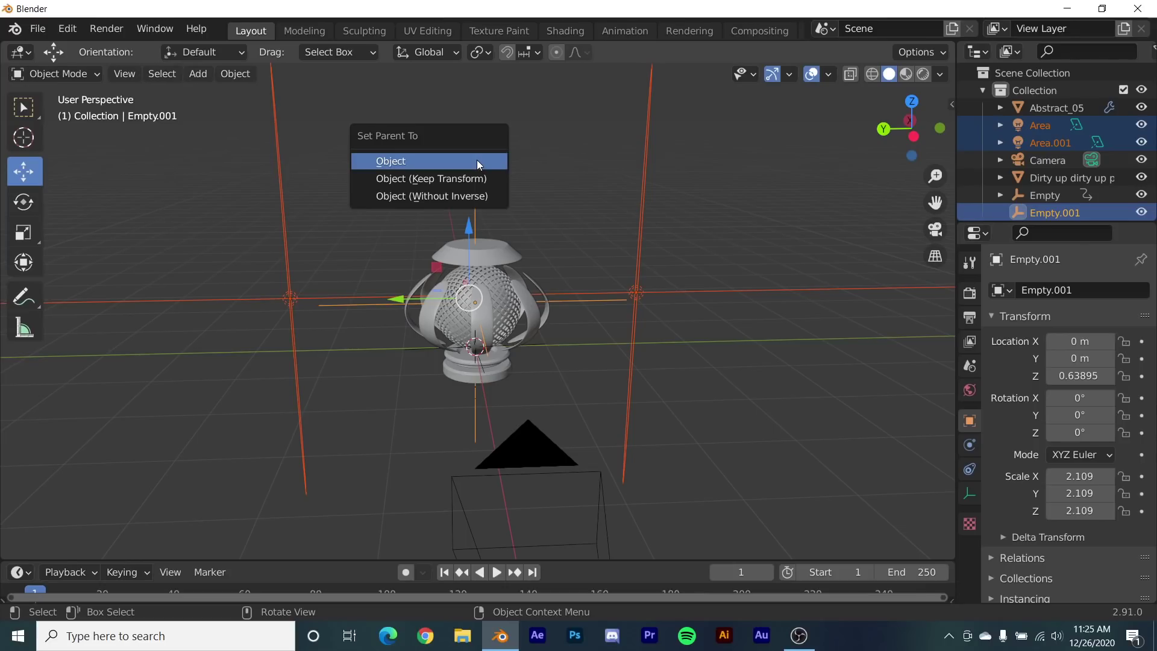
pyautogui.click(476, 160)
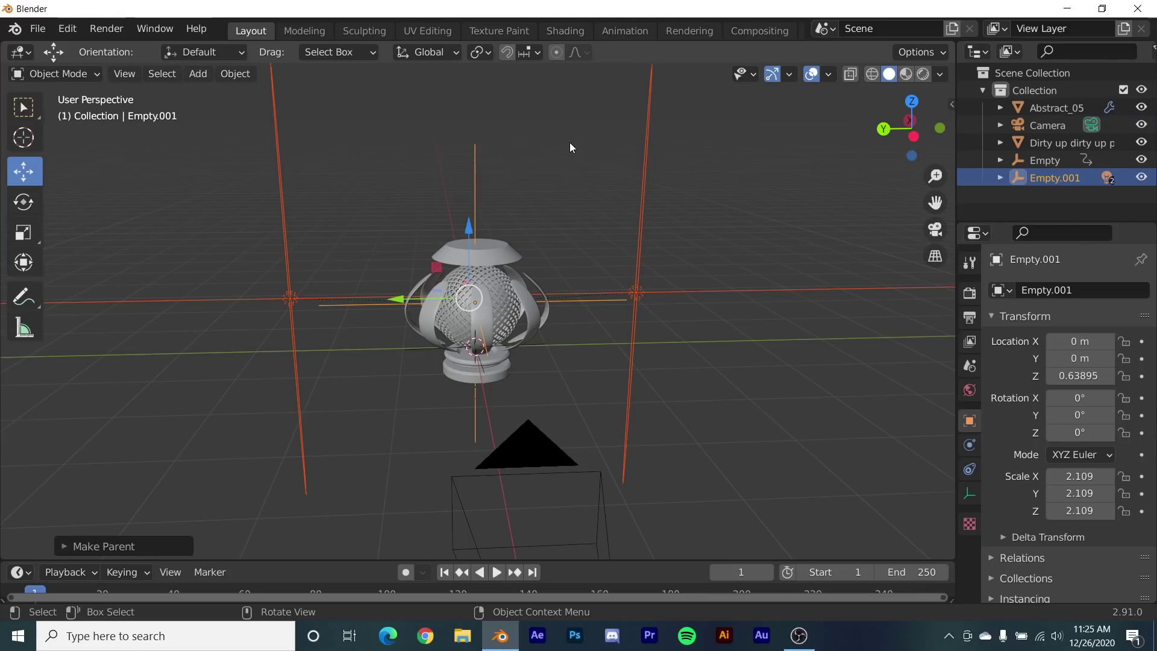
# - Try rotating the parent empty about Z to test the lights, and undo the rotation
pyautogui.click(475, 169)
pyautogui.moveTo(1080, 432); pyautogui.dragTo(1133, 432)
pyautogui.hotkey('ctrl', 'z')
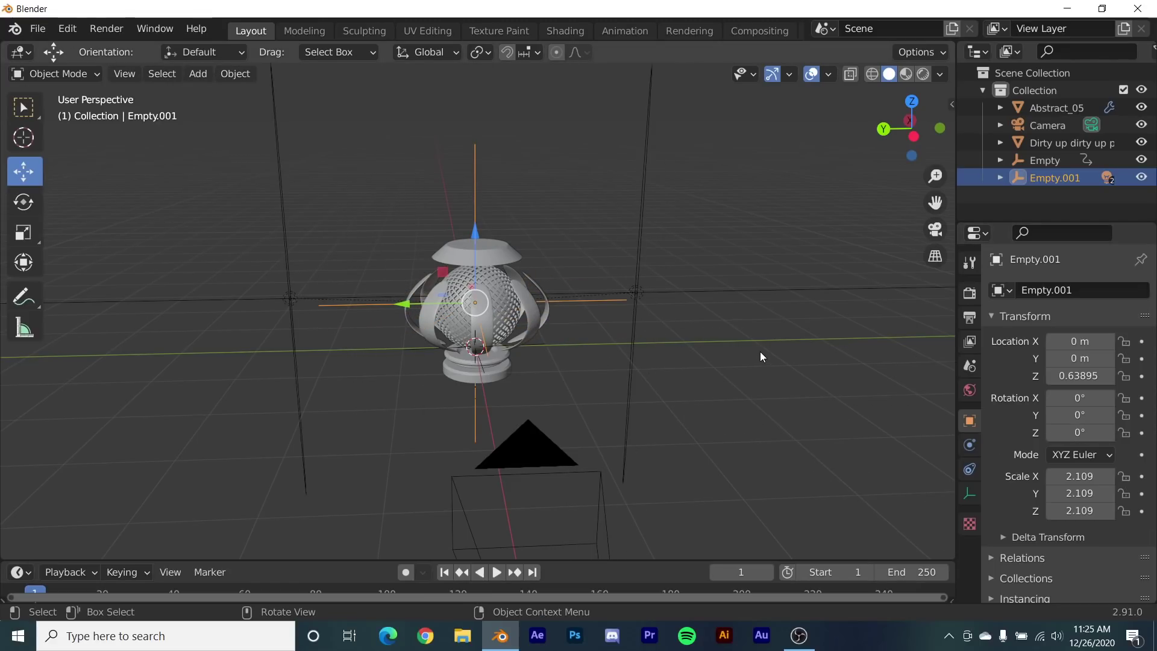
# - Look through the camera and switch the viewport to Rendered shading
pyautogui.press('KP_0')
pyautogui.press('z')
pyautogui.click(784, 283)
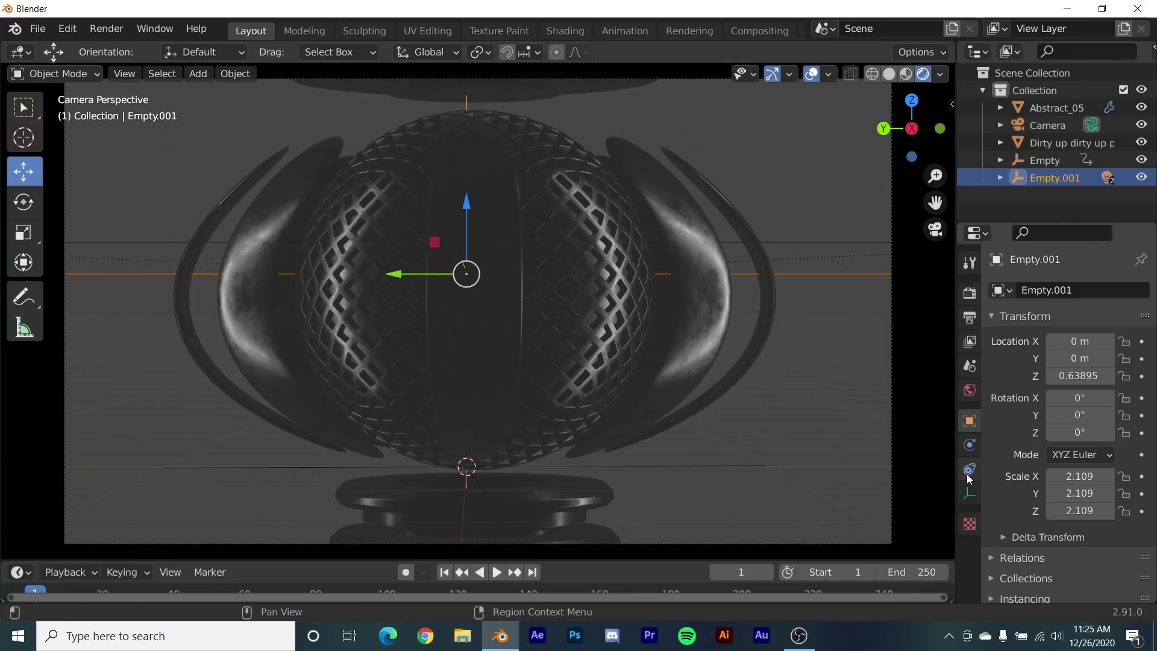
# - Set the world background color to black and hide the viewport overlays
pyautogui.click(573, 350)
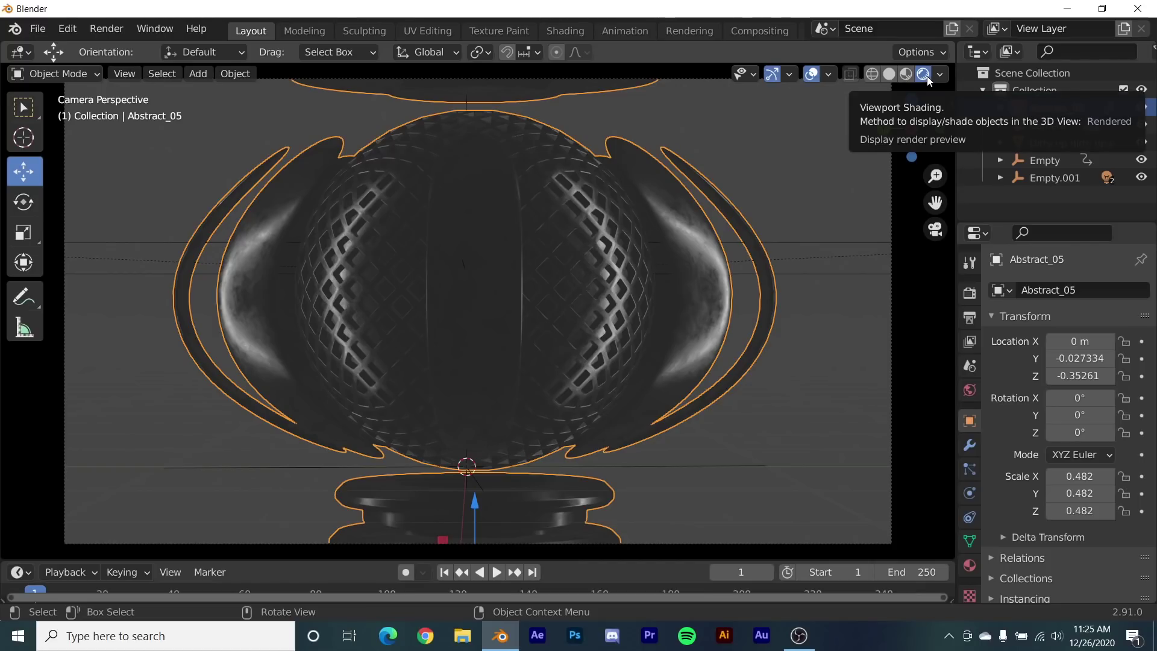
pyautogui.click(969, 390)
pyautogui.click(1101, 402)
pyautogui.moveTo(1119, 266); pyautogui.dragTo(1119, 284)
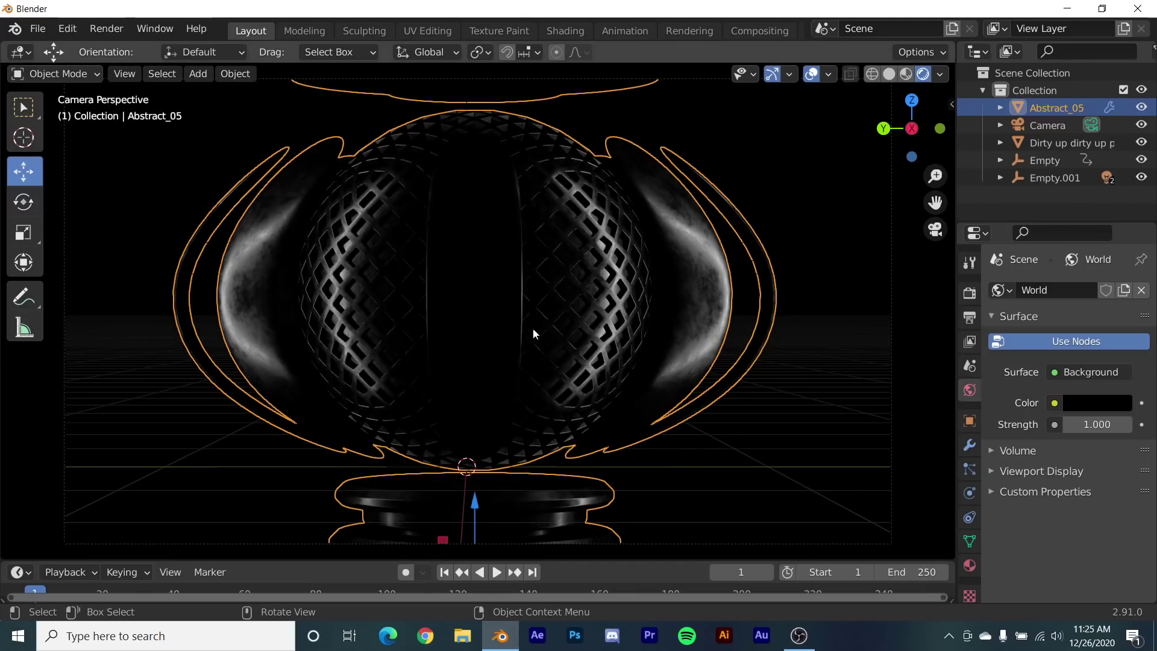
pyautogui.click(812, 74)
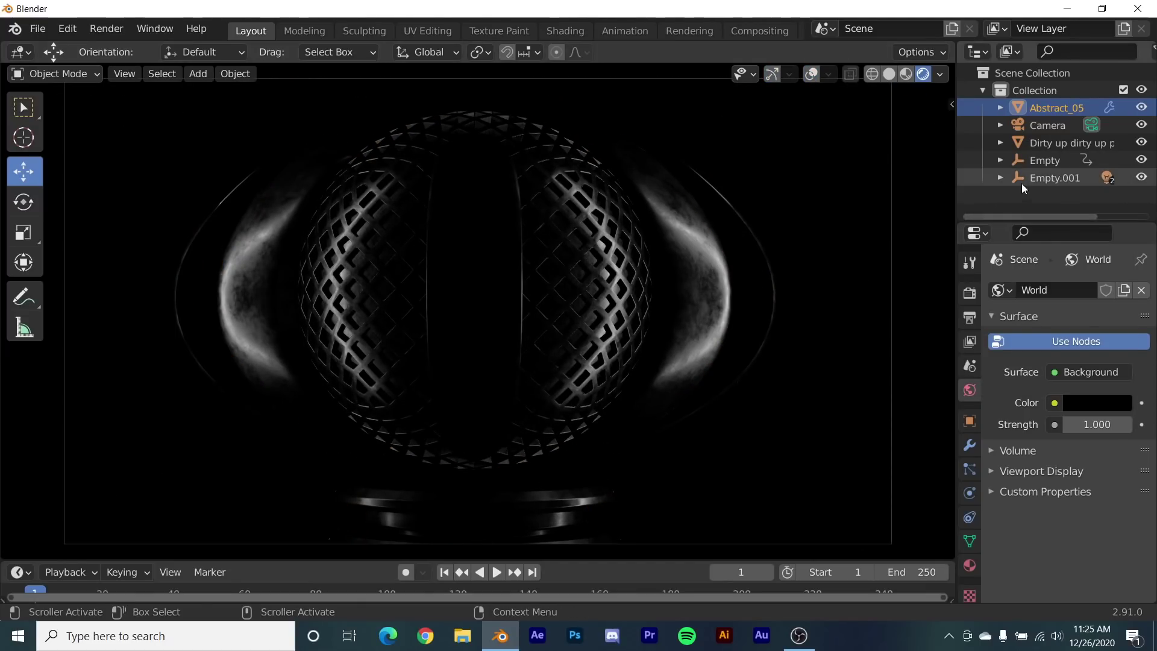
# - Expand the lights' parent empty, Empty.001, in the outliner and raise the power of its first area light, Area
pyautogui.click(1001, 161)
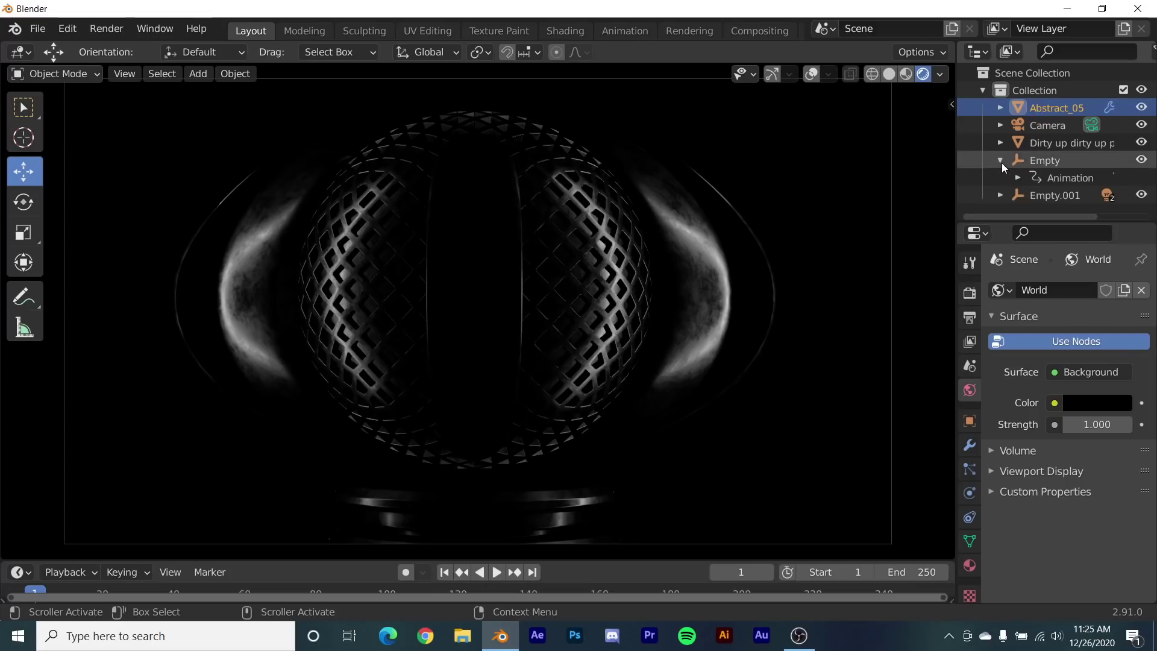
pyautogui.click(1001, 161)
pyautogui.click(1000, 179)
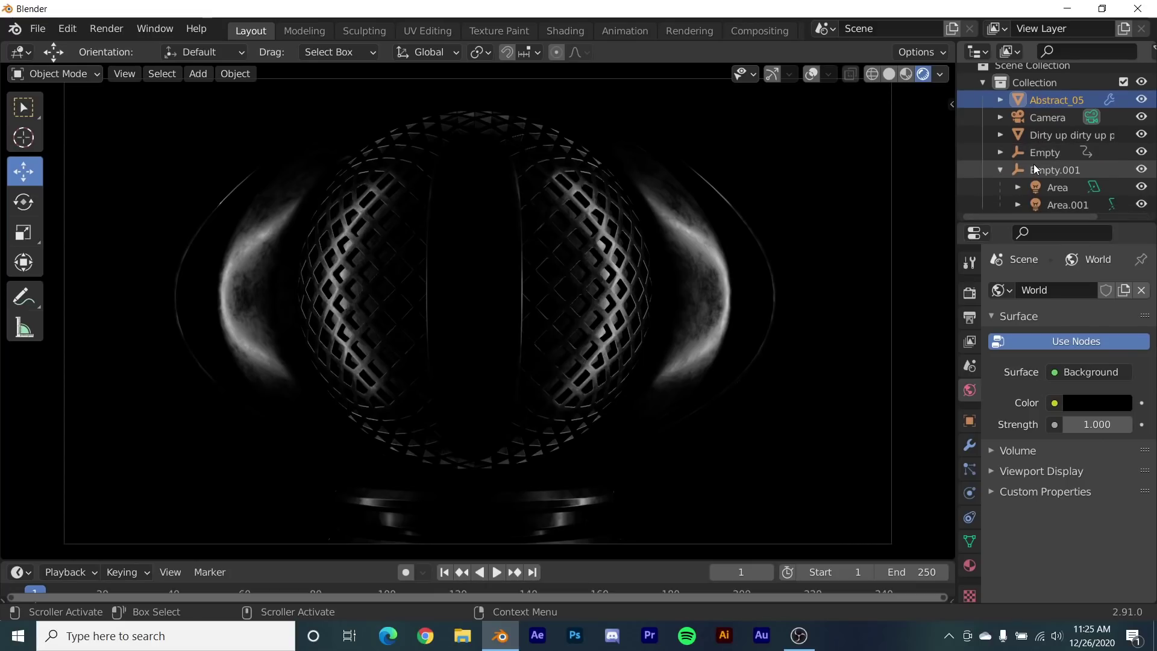
pyautogui.click(1060, 188)
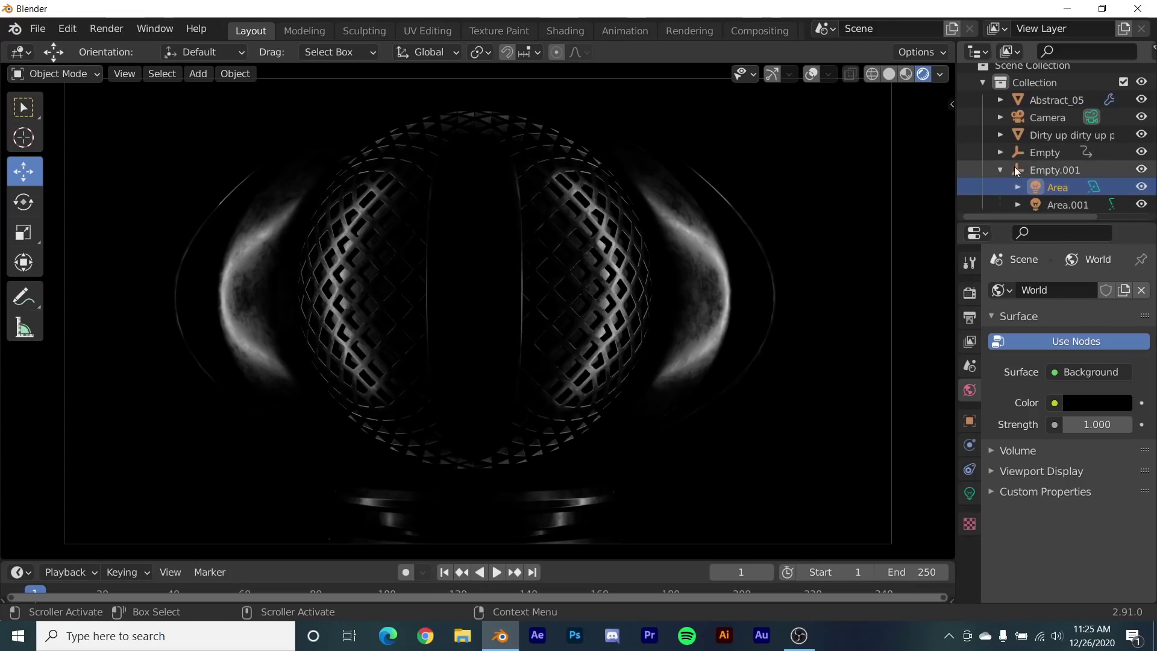
pyautogui.click(970, 492)
pyautogui.click(1080, 402)
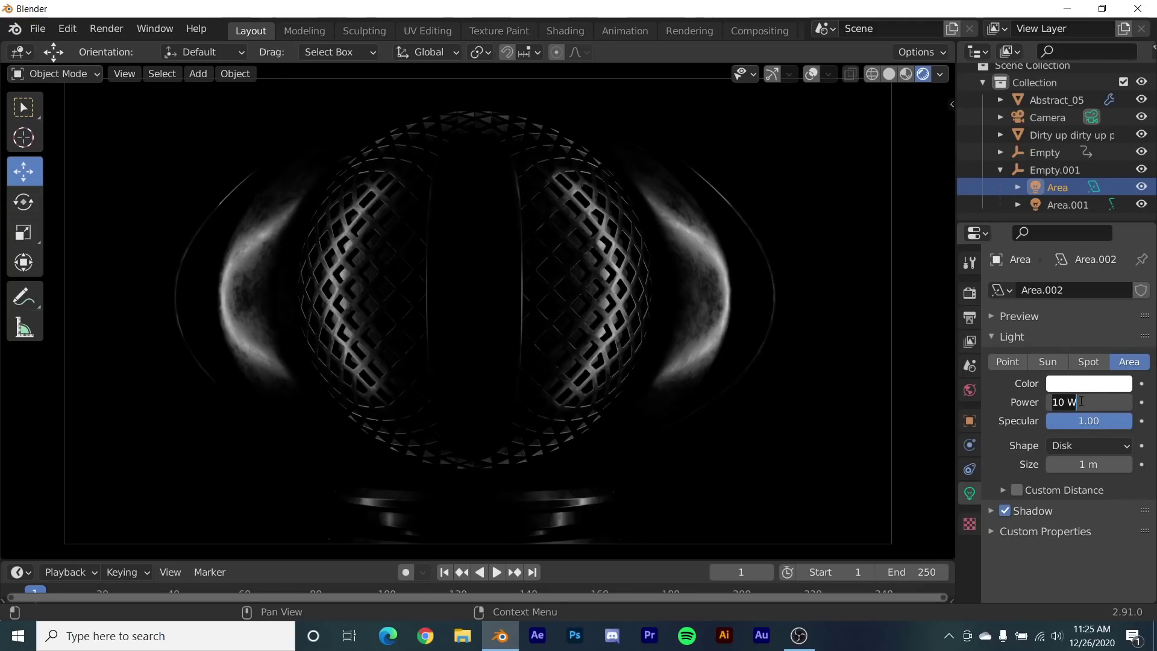
pyautogui.press('Return')
# - Set the power of the second area light, Area.001, to 50 W
pyautogui.click(1066, 205)
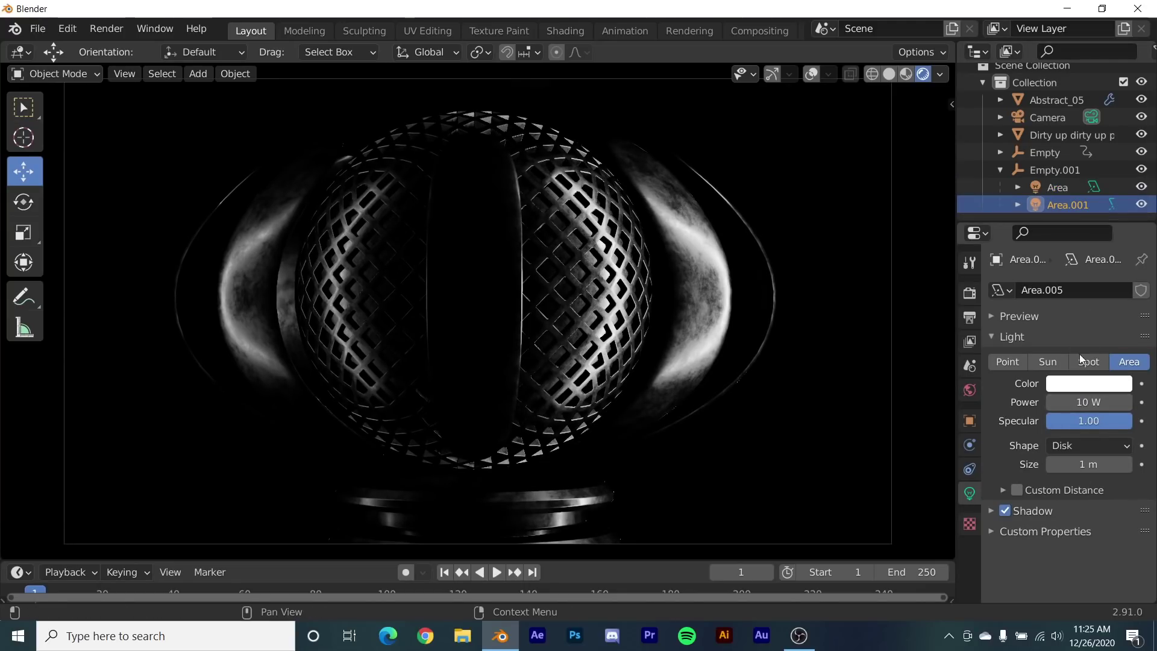
pyautogui.click(1084, 402)
pyautogui.write('50')
pyautogui.press('Return')
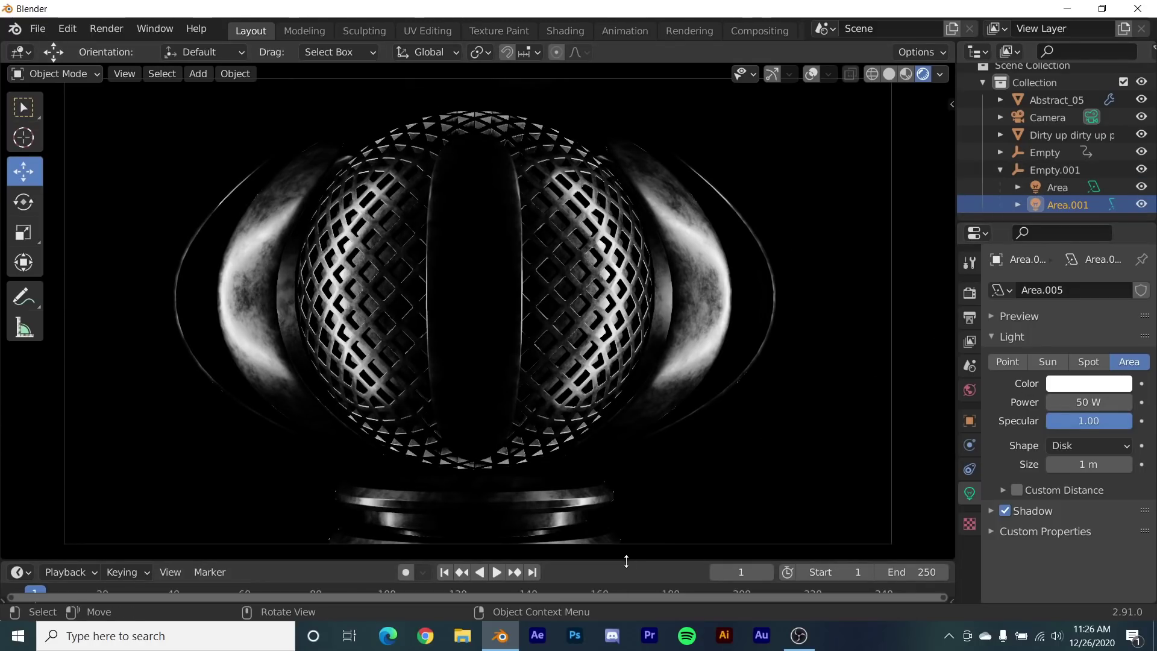
# - Set the animation's end frame to 120 in an enlarged timeline and move the current frame to 0
pyautogui.moveTo(626, 558); pyautogui.dragTo(640, 476)
pyautogui.click(912, 488)
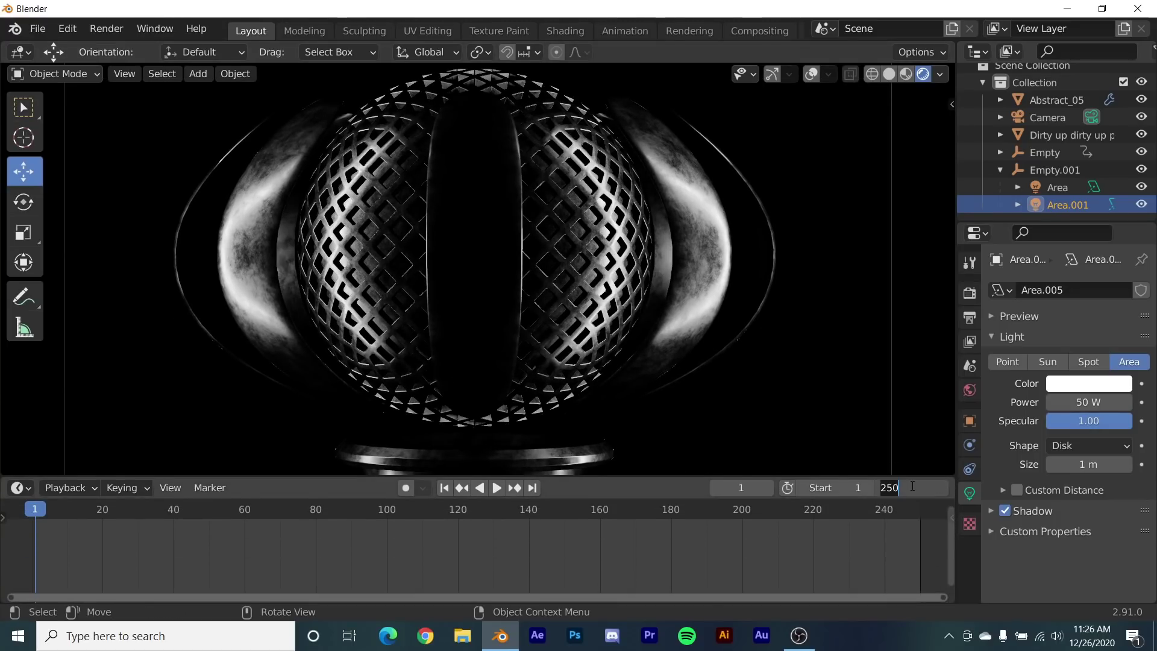
pyautogui.write('120')
pyautogui.press('Return')
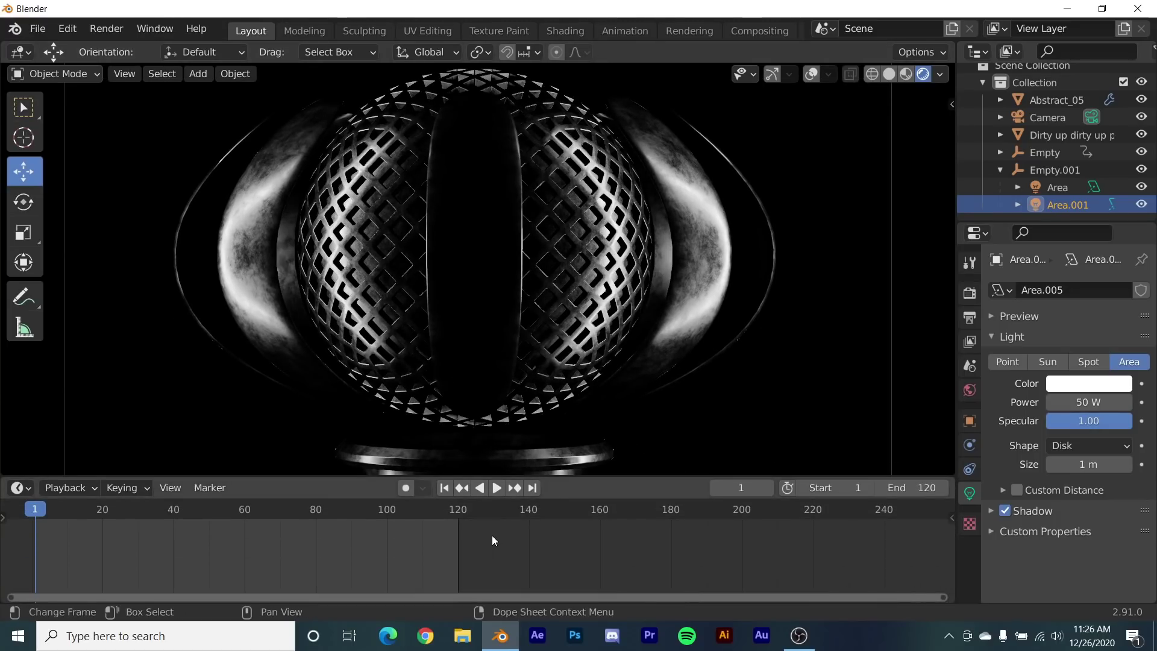
pyautogui.moveTo(491, 537); pyautogui.dragTo(702, 529, button='middle')
pyautogui.press('Home')
pyautogui.press('Left')
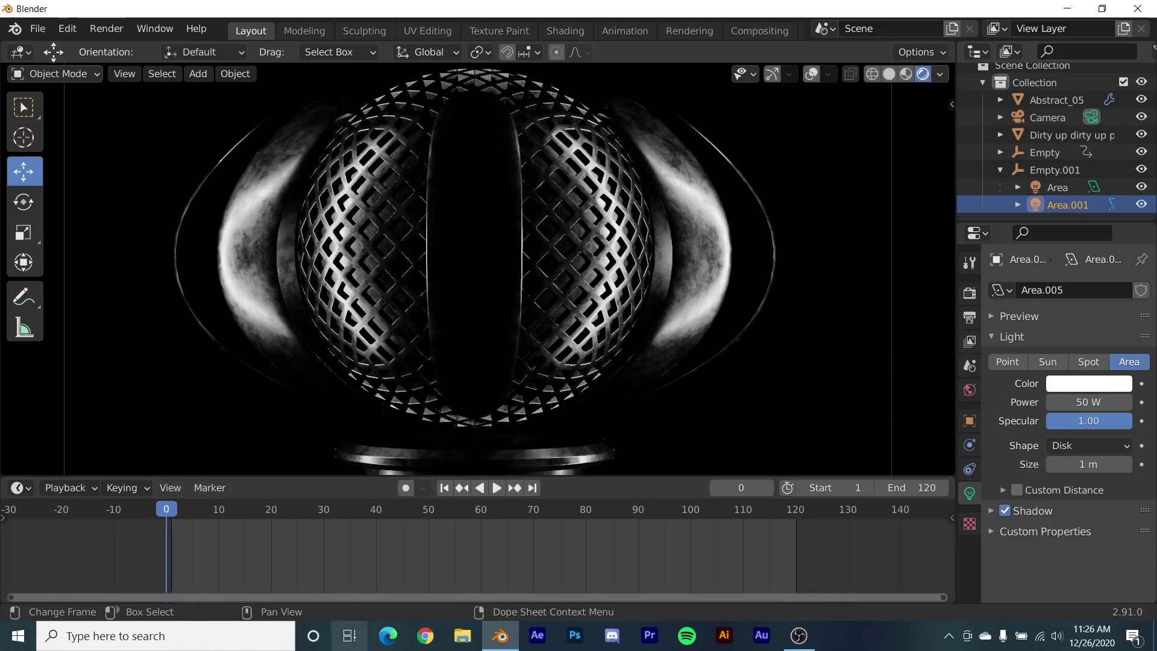
# - Select Empty.001 and show its object properties, and check that the default keyframe interpolation in the Animation preferences is Linear
pyautogui.click(1054, 170)
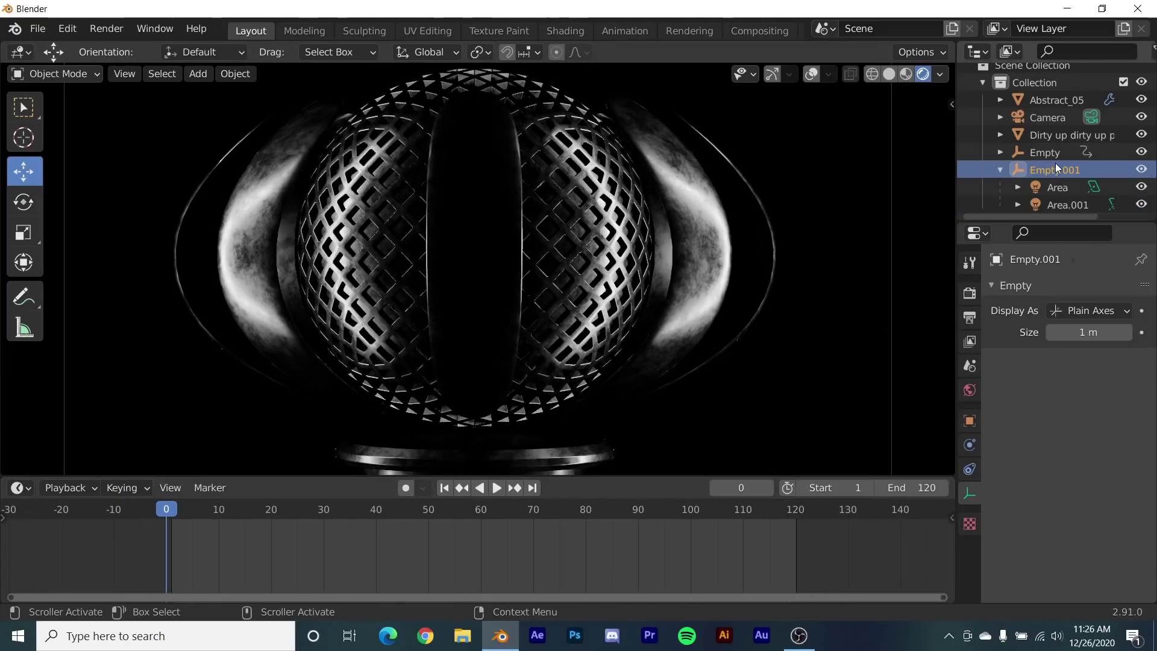
pyautogui.click(968, 420)
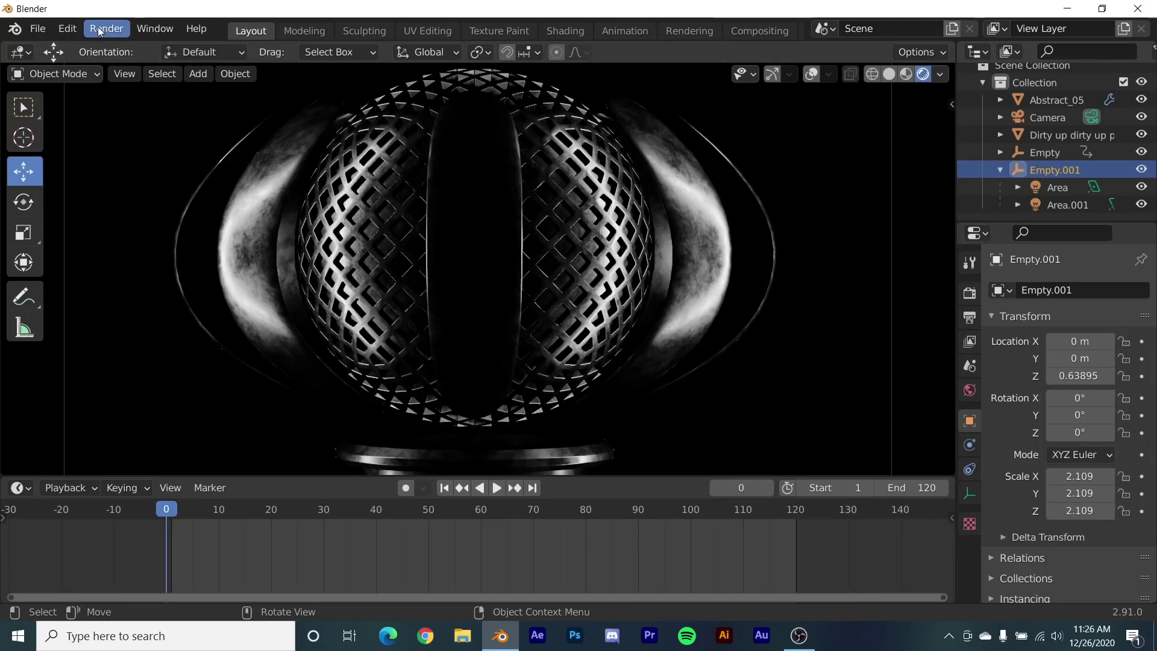
pyautogui.click(67, 28)
pyautogui.click(88, 278)
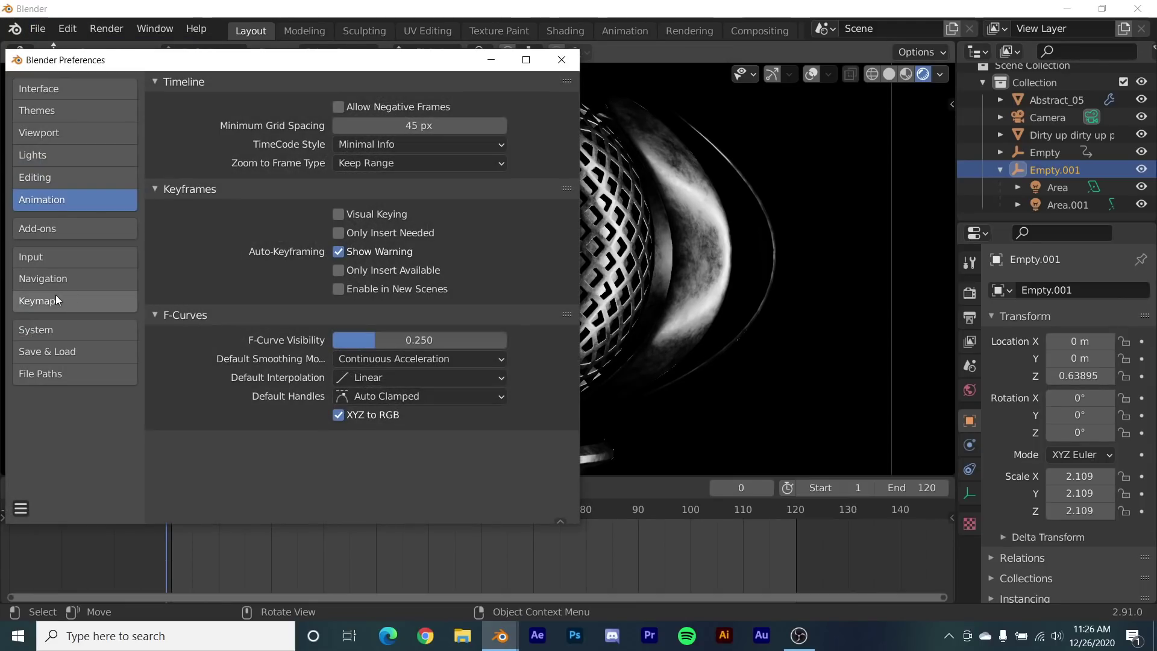
pyautogui.click(381, 377)
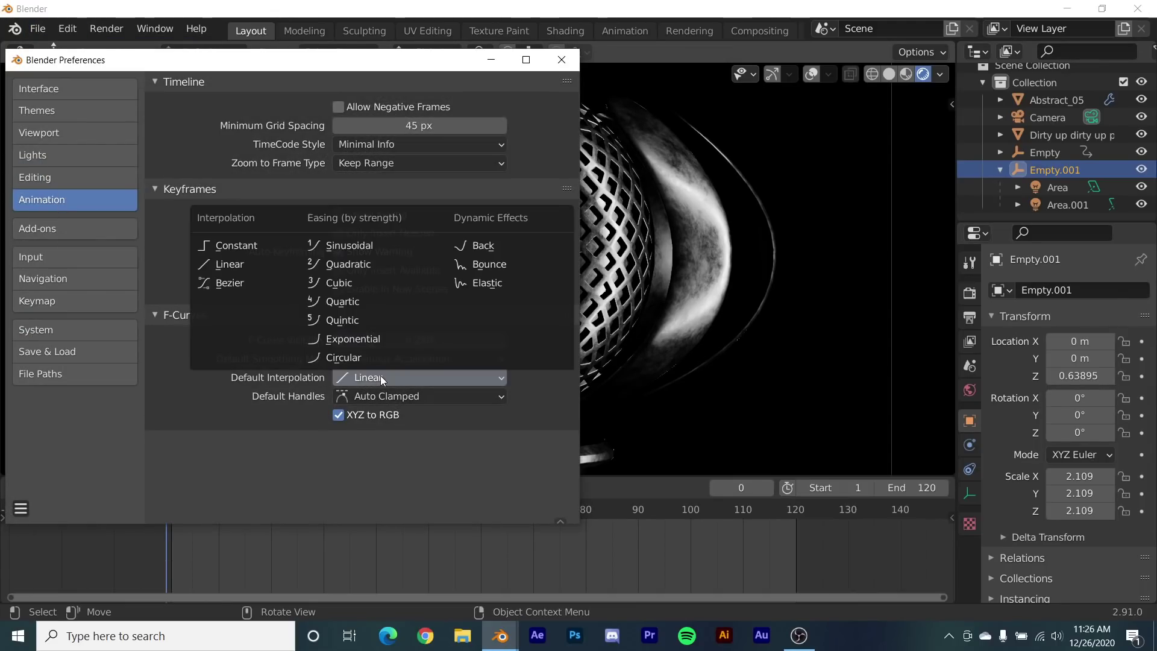
pyautogui.click(388, 377)
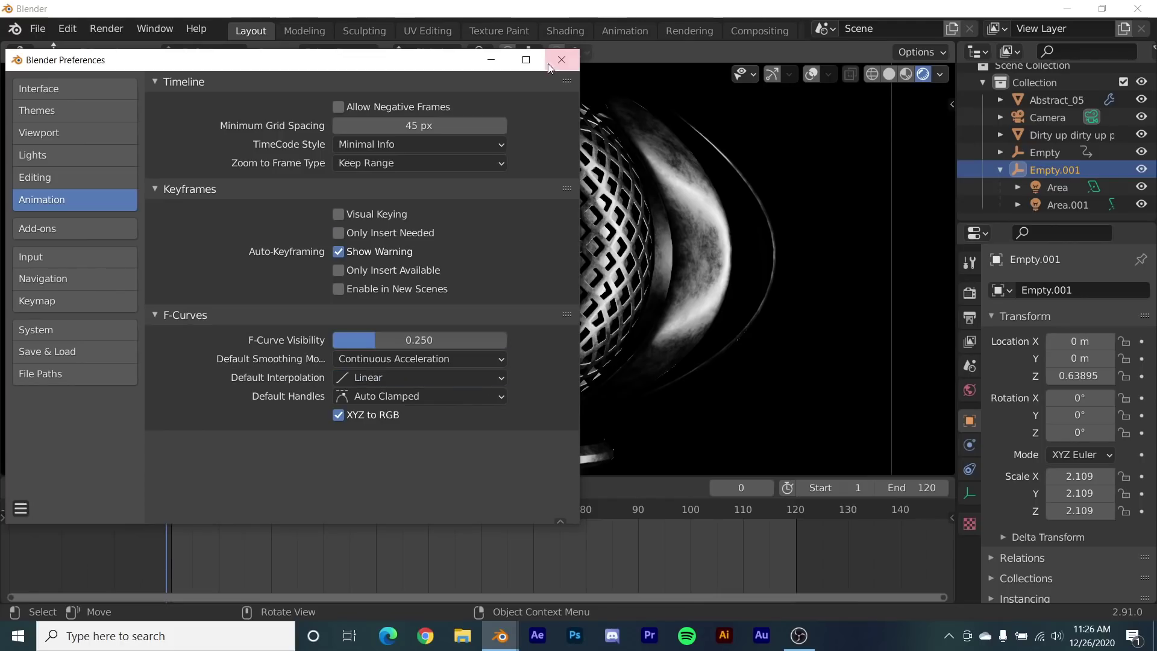
pyautogui.click(552, 65)
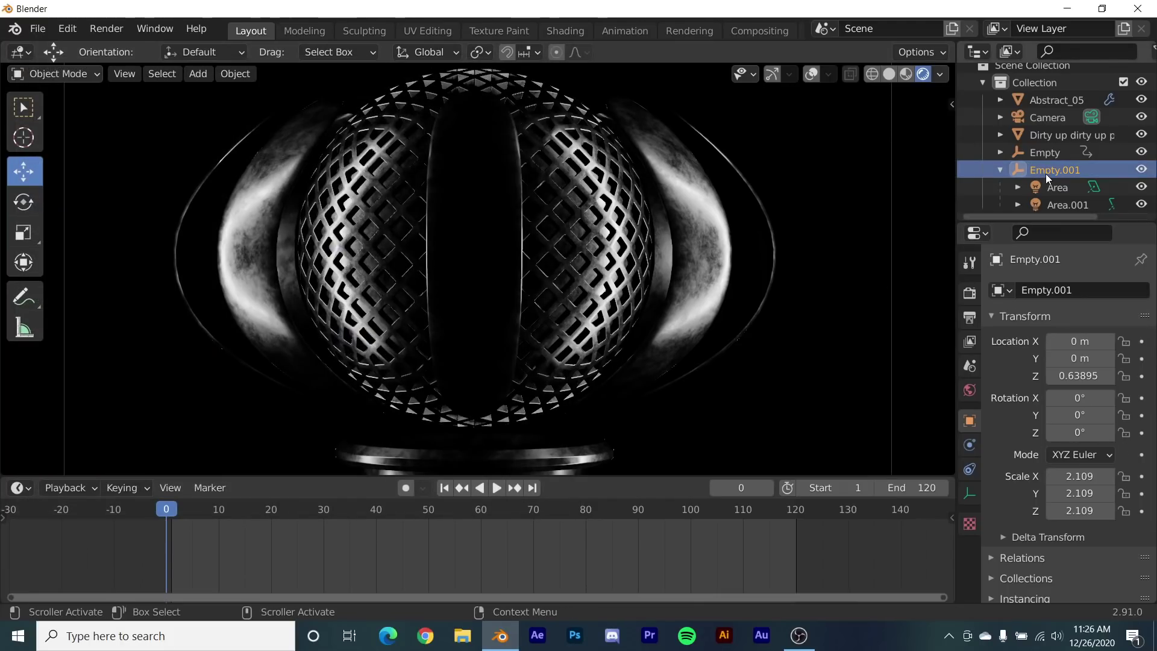
# - Try rotating Empty.001 about Z in Solid shading outside the camera, undo the rotation, and restore the rendered camera view without overlays
pyautogui.moveTo(1083, 433)
pyautogui.mouseDown()
pyautogui.moveTo(1126, 433)
pyautogui.moveTo(1085, 433)
pyautogui.mouseUp()
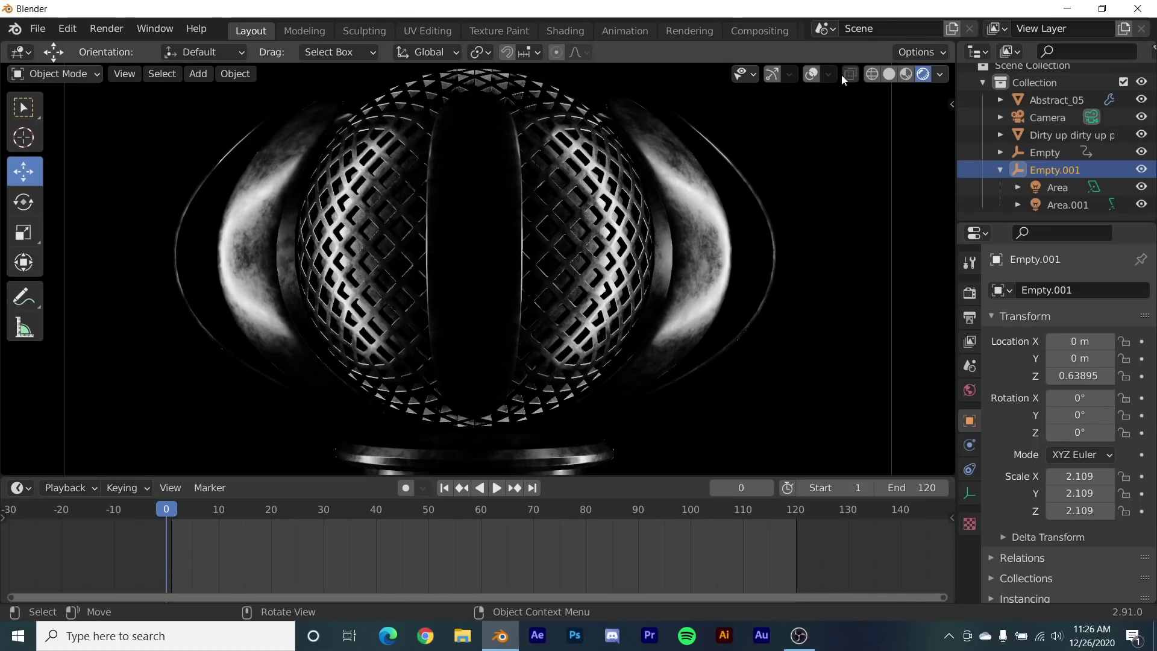
pyautogui.click(811, 74)
pyautogui.click(772, 74)
pyautogui.moveTo(746, 93); pyautogui.dragTo(737, 226, button='middle')
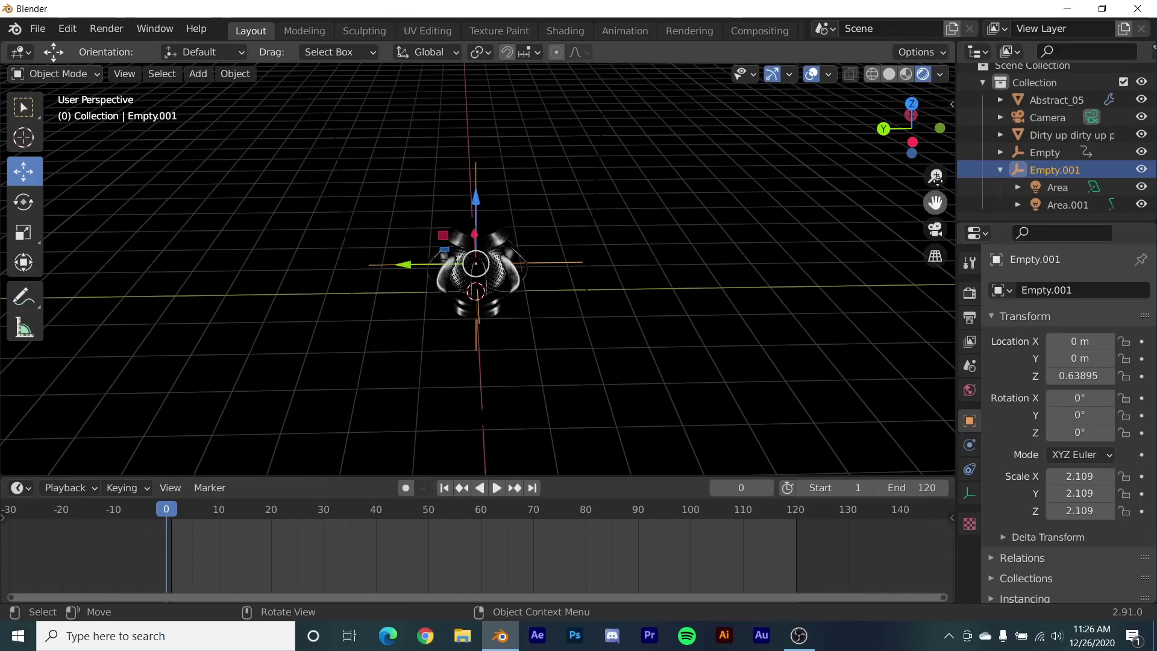
pyautogui.click(888, 73)
pyautogui.moveTo(1079, 432); pyautogui.dragTo(1126, 432)
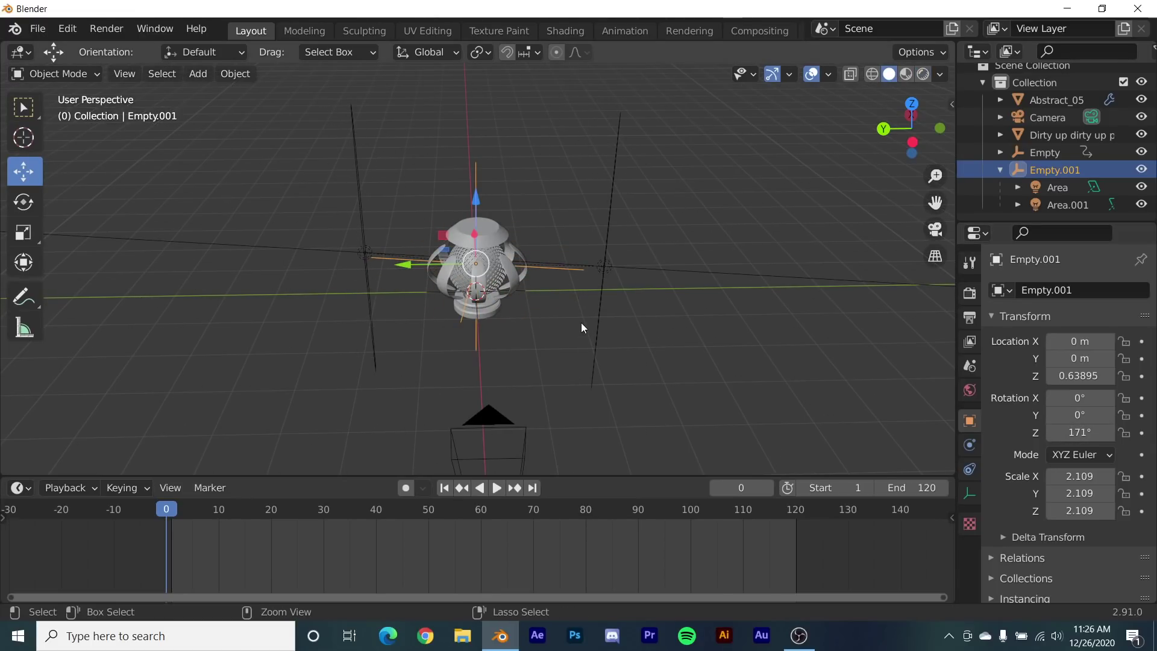
pyautogui.hotkey('ctrl', 'z')
pyautogui.hotkey('ctrl', 'z')
pyautogui.press('KP_0')
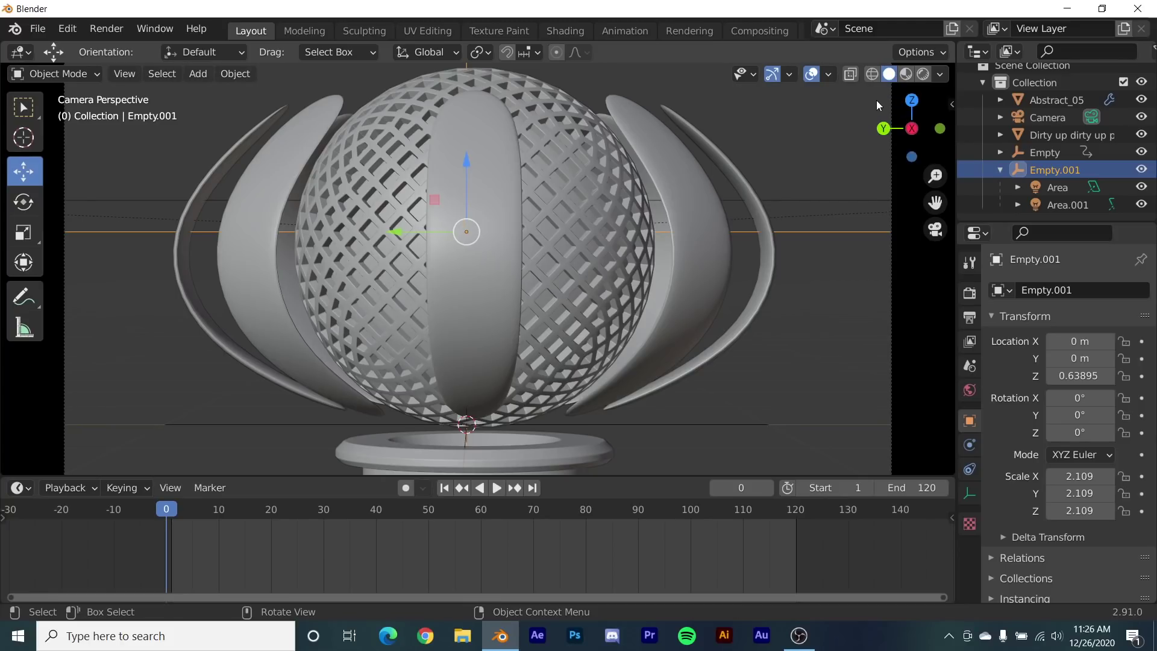
pyautogui.click(812, 74)
pyautogui.click(923, 74)
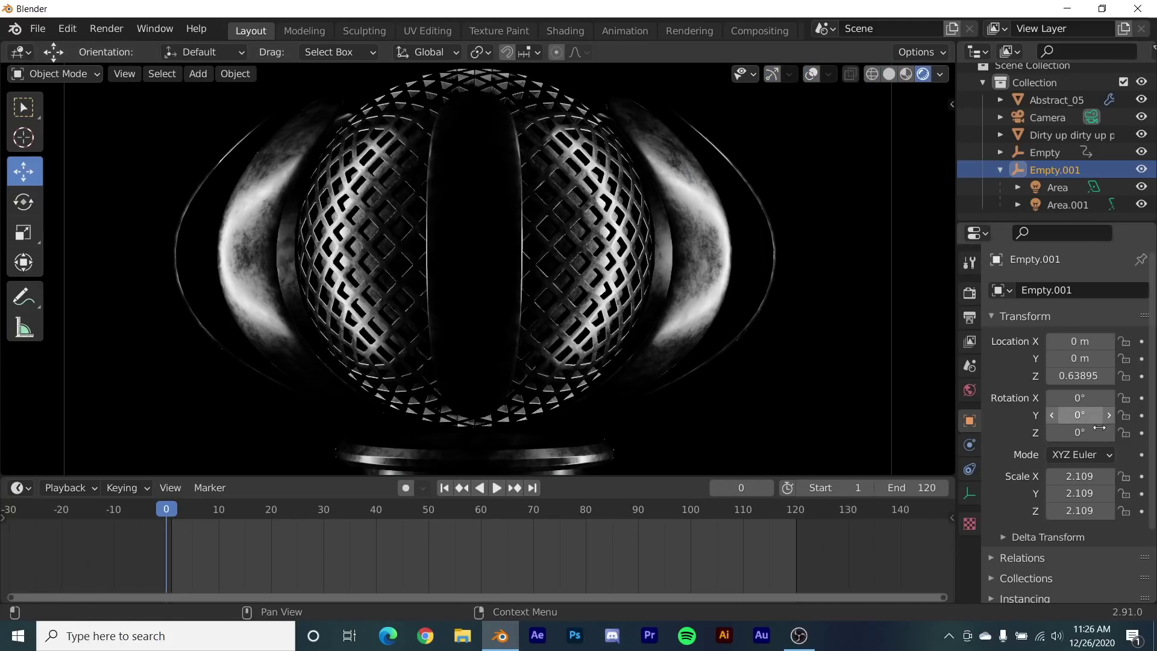
# - Keyframe the Z rotation of Empty.001 at 0° on frame 0 and at 360° on frame 120
pyautogui.click(1142, 433)
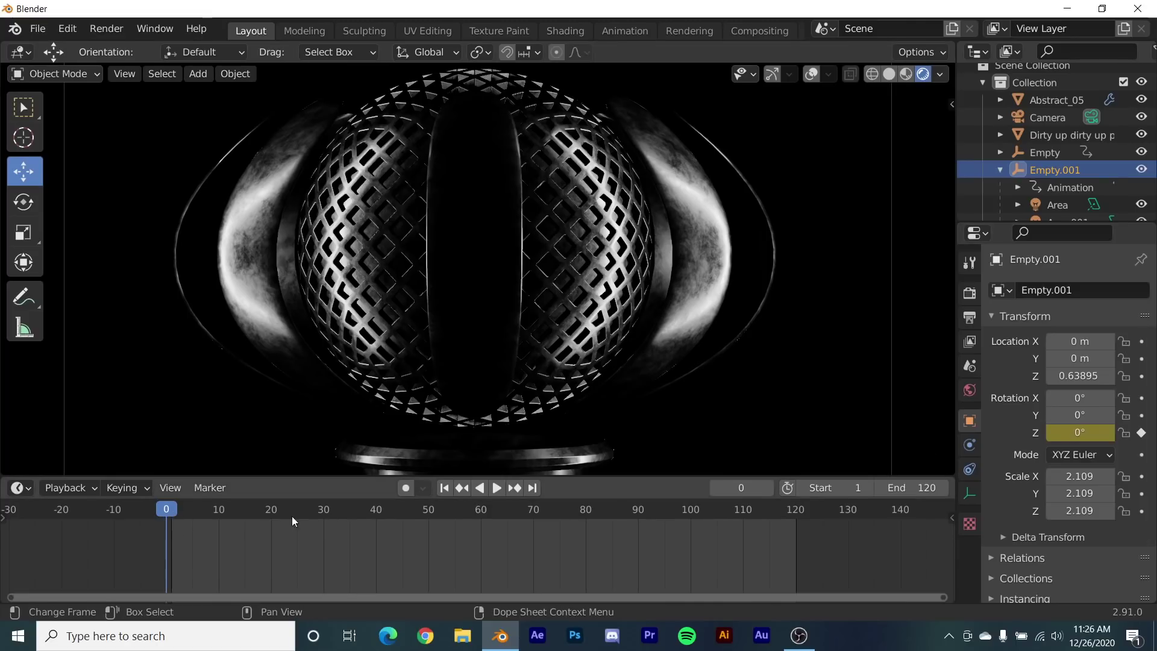
pyautogui.click(532, 488)
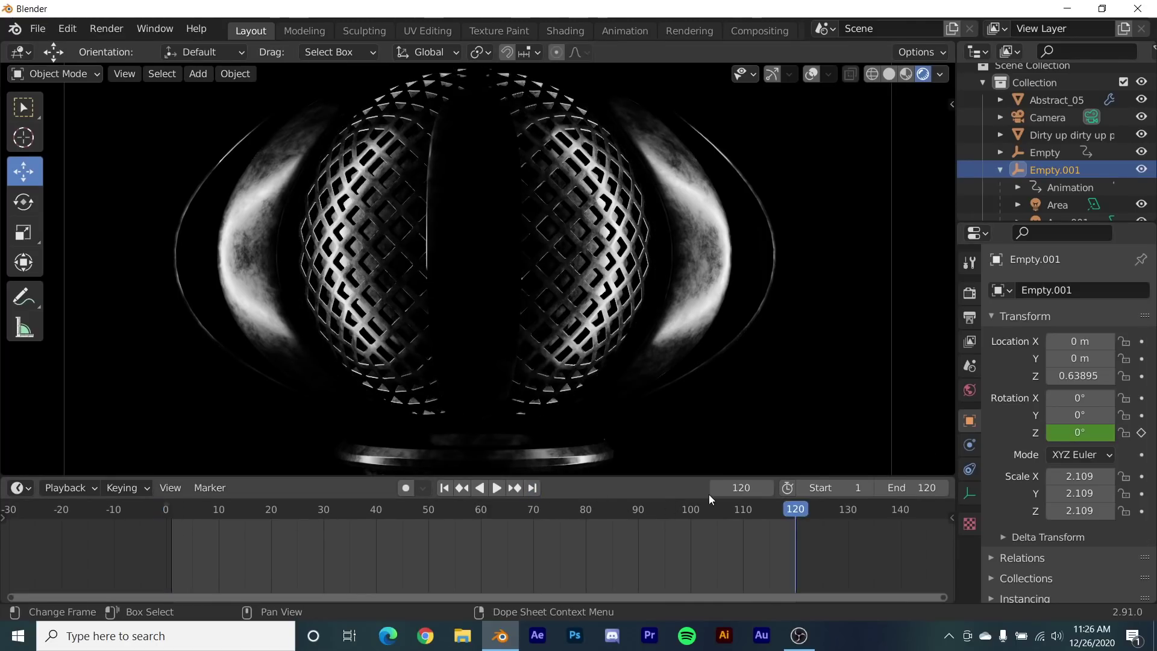
pyautogui.click(1084, 432)
pyautogui.write('360')
pyautogui.press('Return')
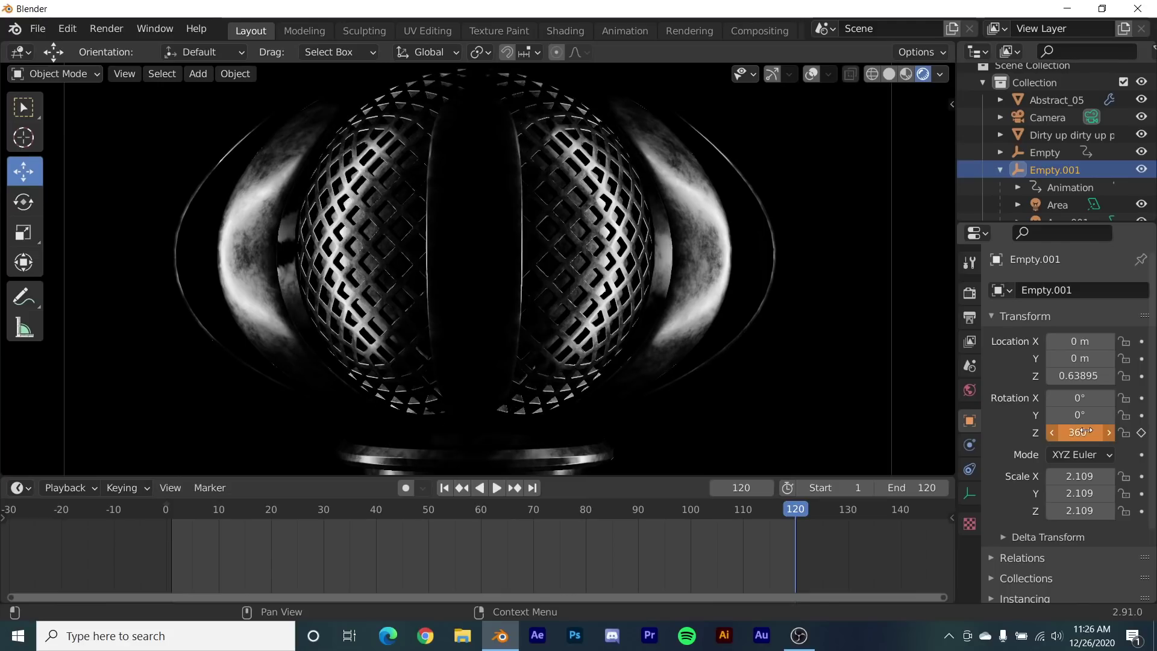
pyautogui.click(1141, 433)
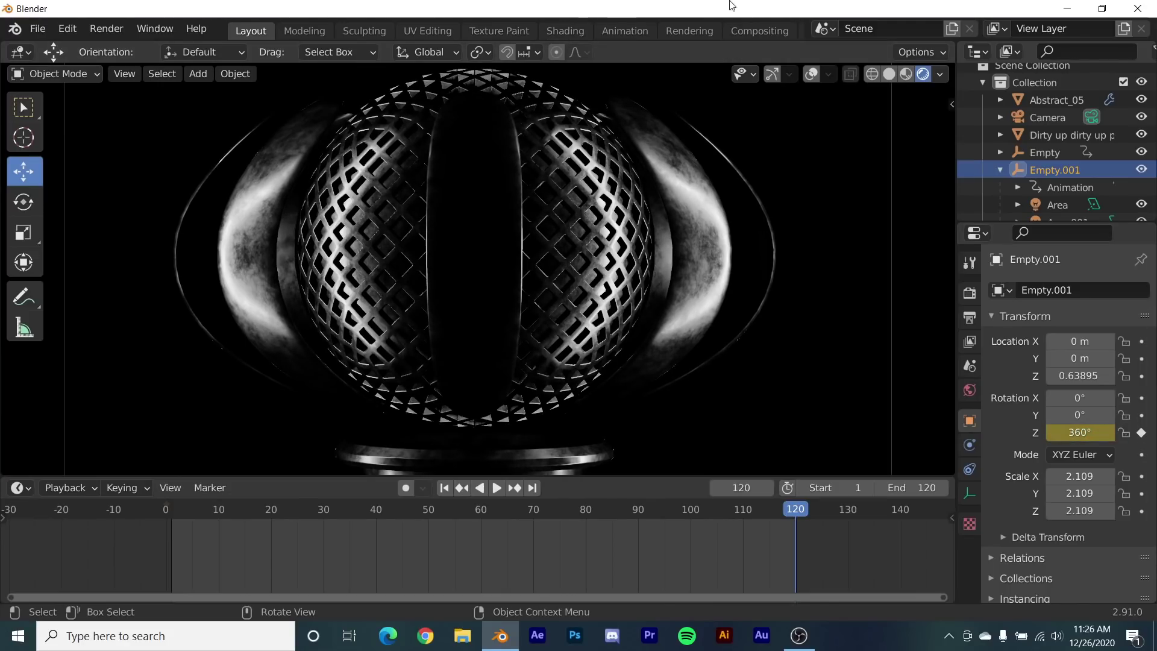
# - Play back the animation through the fully framed camera view to examine how the rotating lights sweep across the model
pyautogui.press('space')
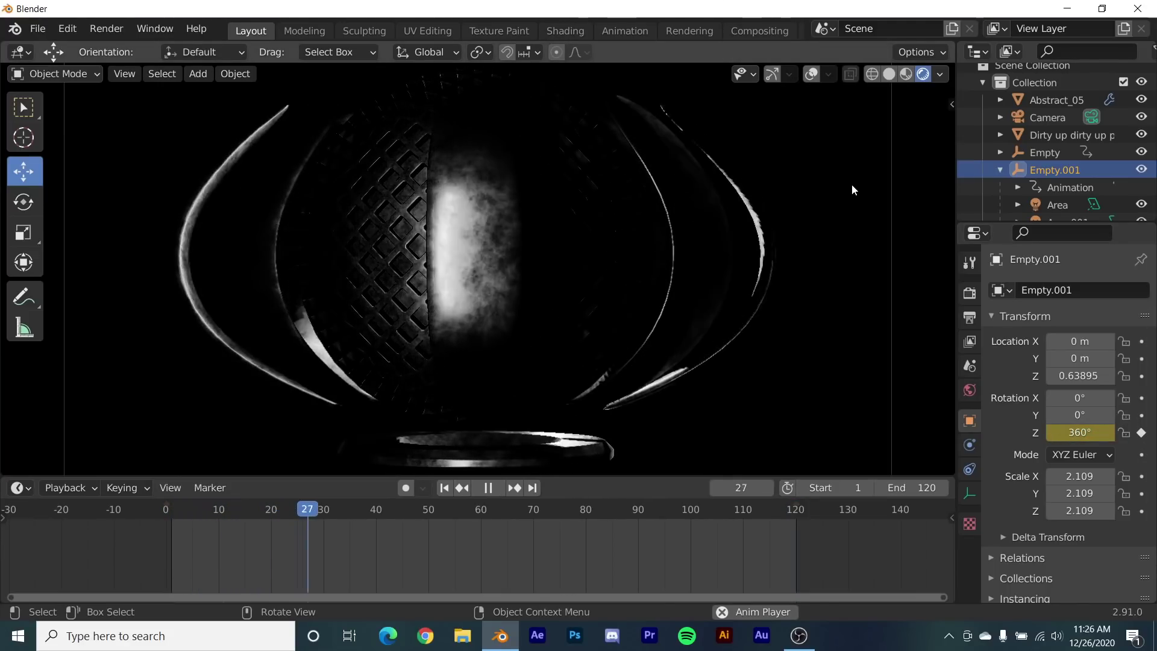
pyautogui.press('space')
pyautogui.press('space')
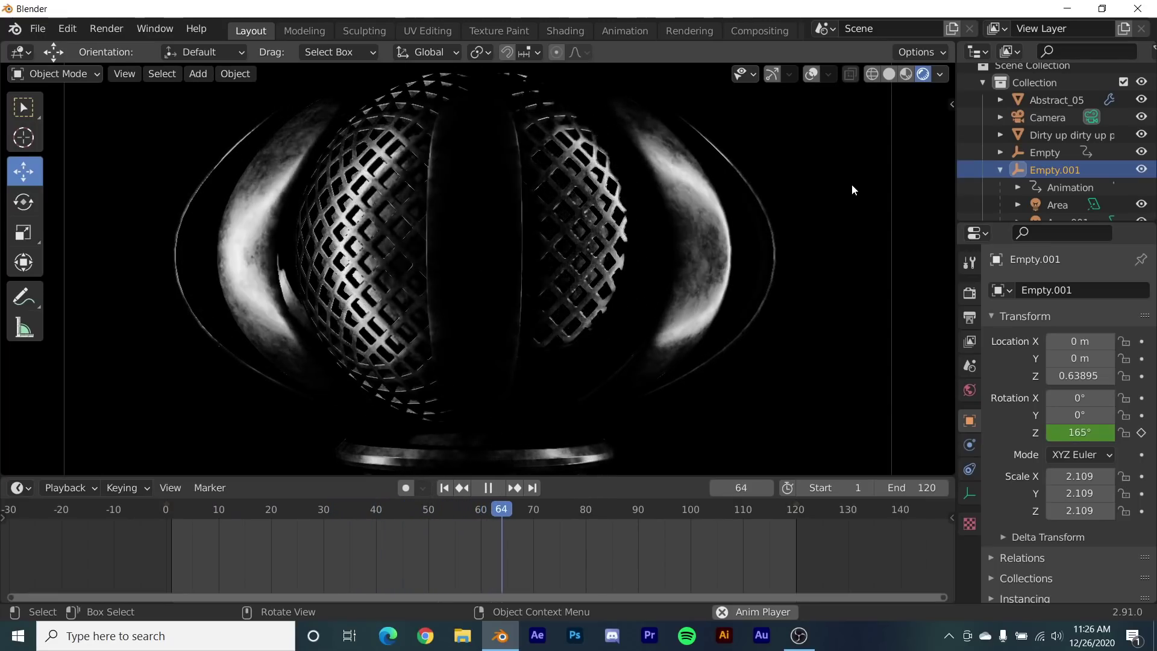
pyautogui.press('space')
pyautogui.press('space')
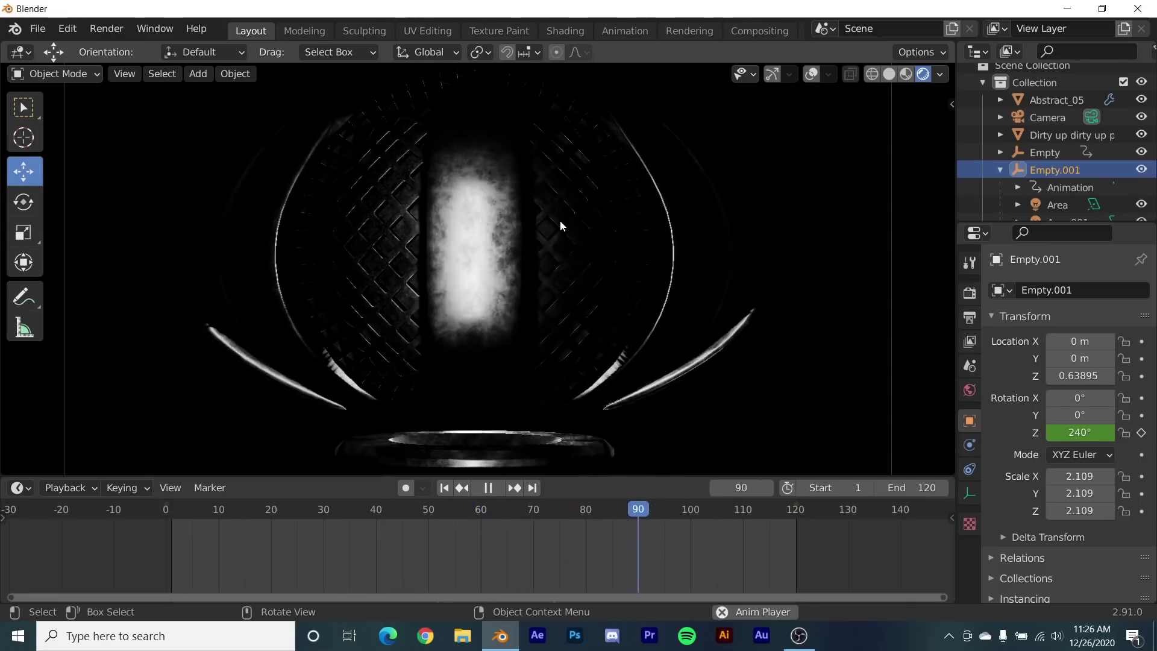
pyautogui.press('space')
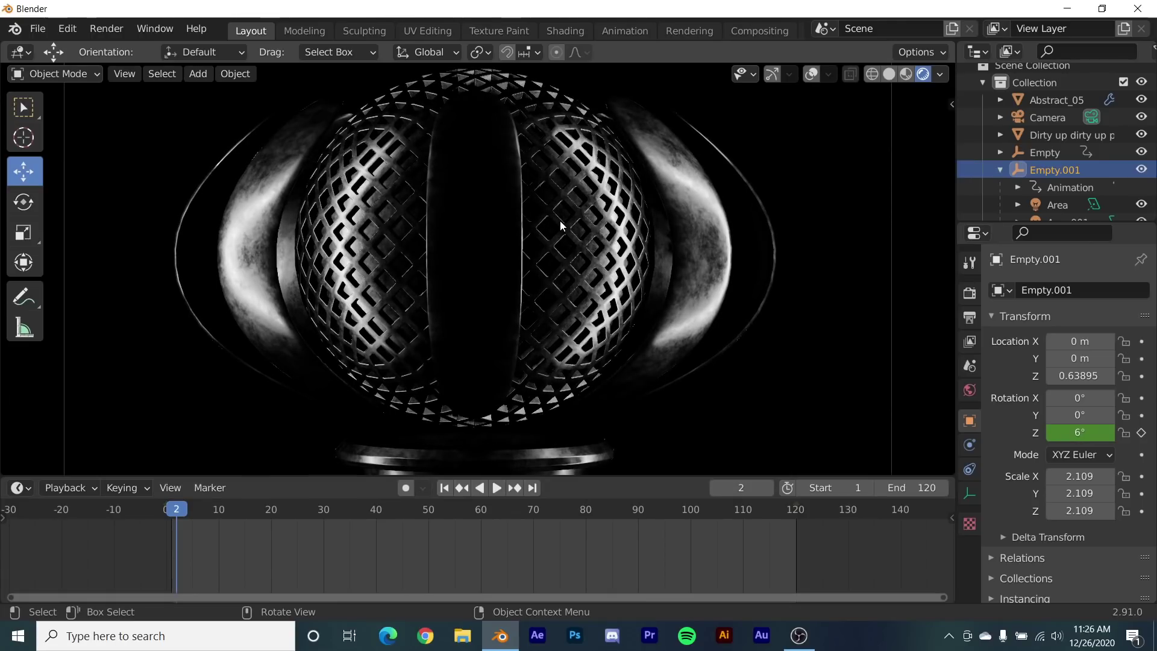
pyautogui.press('KP_0')
pyautogui.press('space')
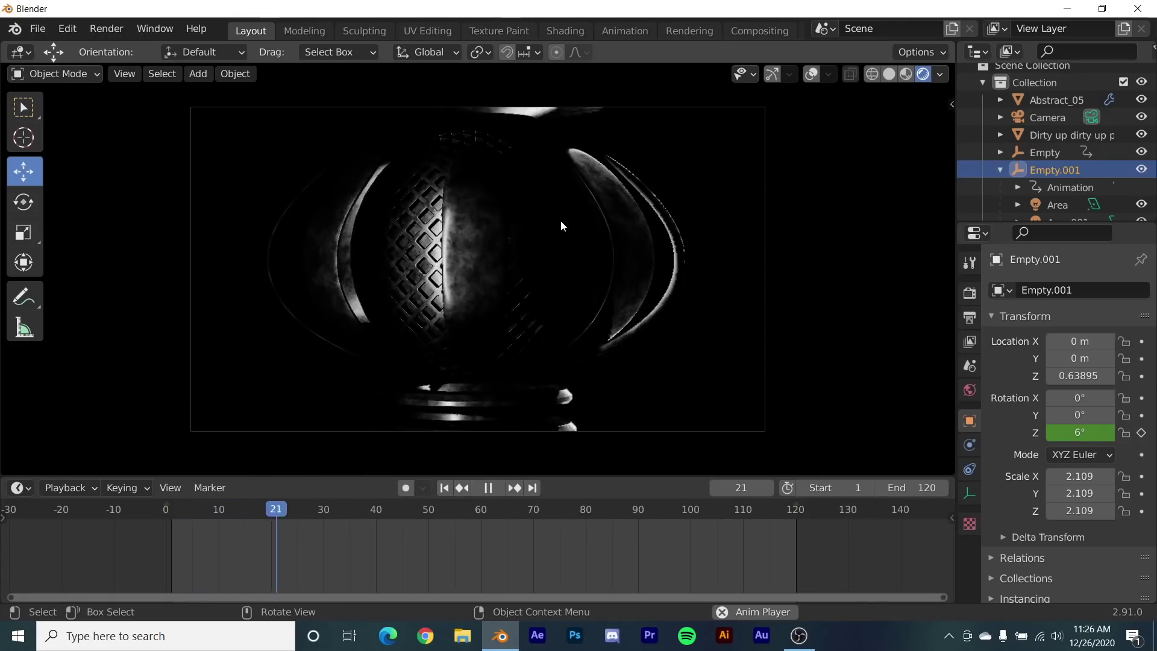
pyautogui.press('space')
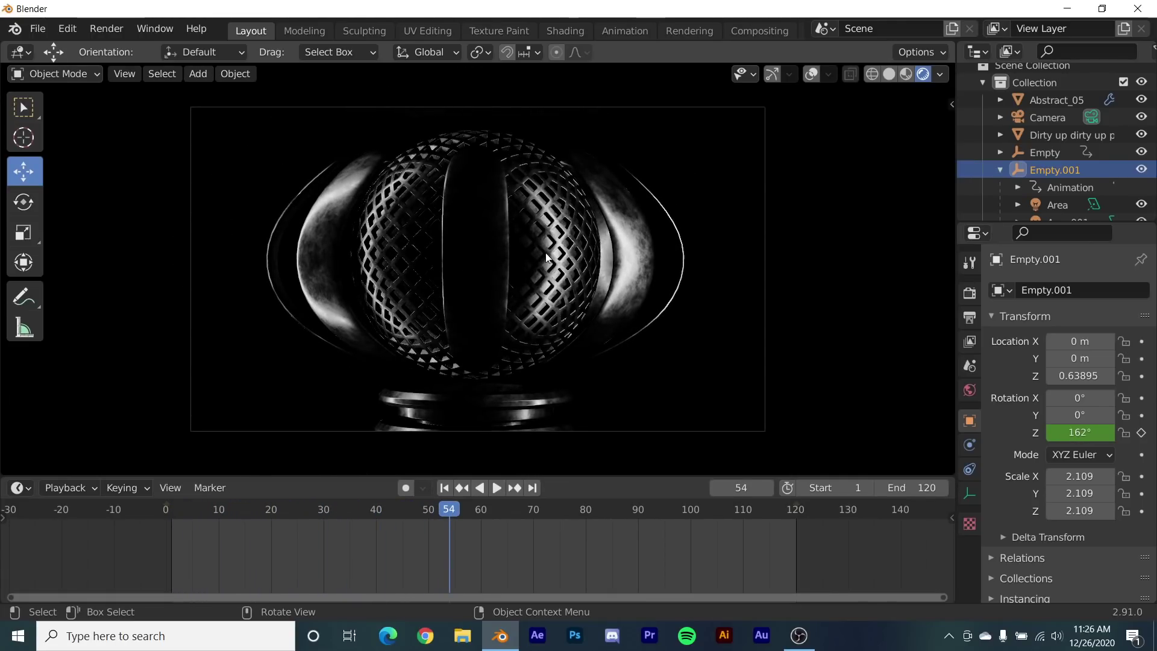